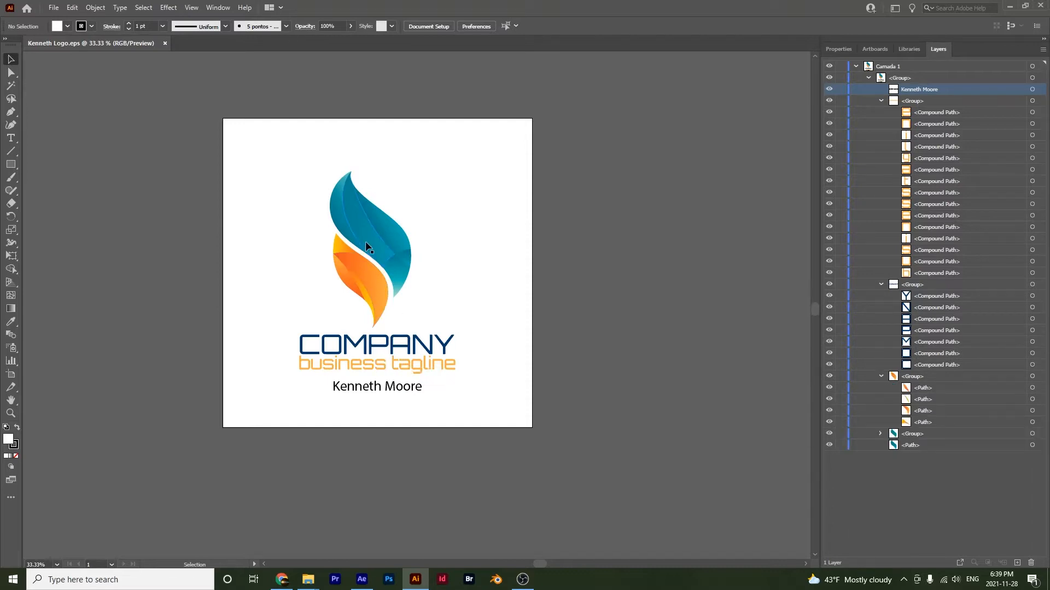
- Hide and re-show individual letter paths of the business tagline to check that each letter is separate
left_click(829, 149)
left_click(830, 148)
left_click(829, 227)
left_click(830, 205)
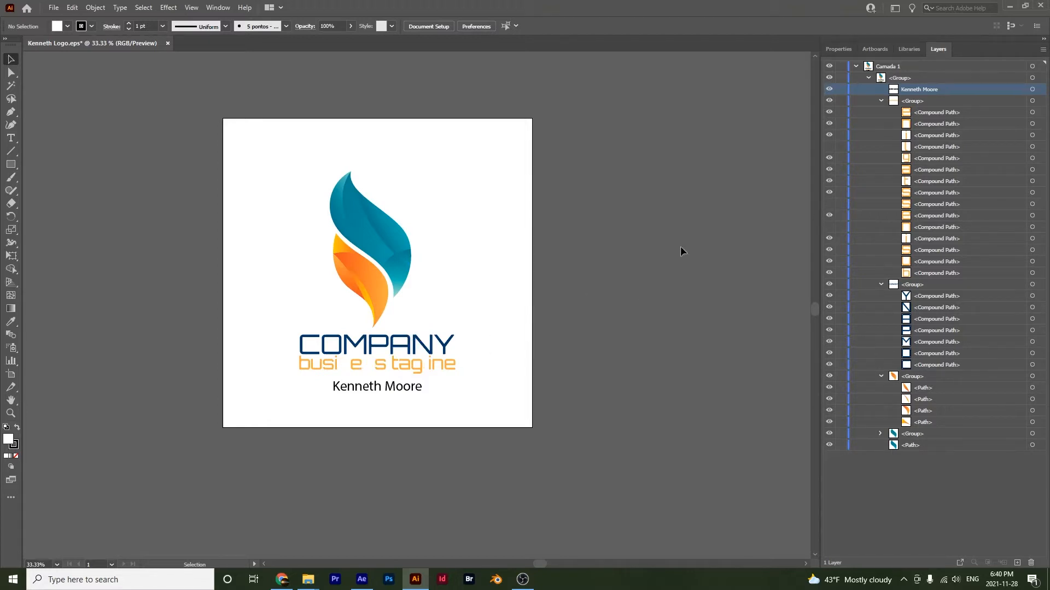
left_click(829, 204)
left_click(830, 227)
left_click(830, 146)
- Hide and re-show the tagline group, the orange flame group and two paths inside the flame to check their contents
left_click(828, 101)
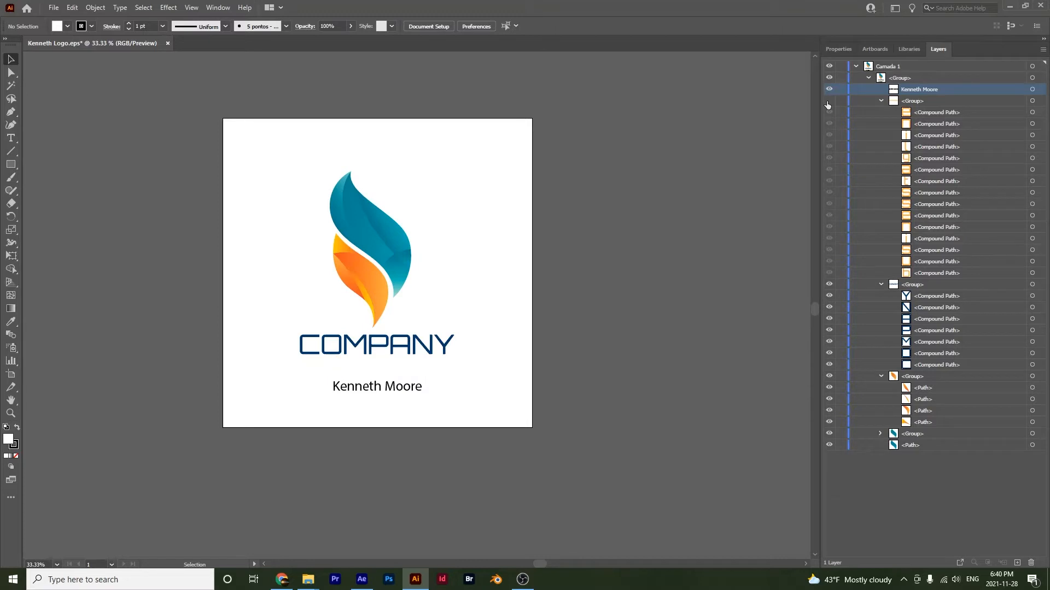
left_click(827, 101)
left_click(830, 376)
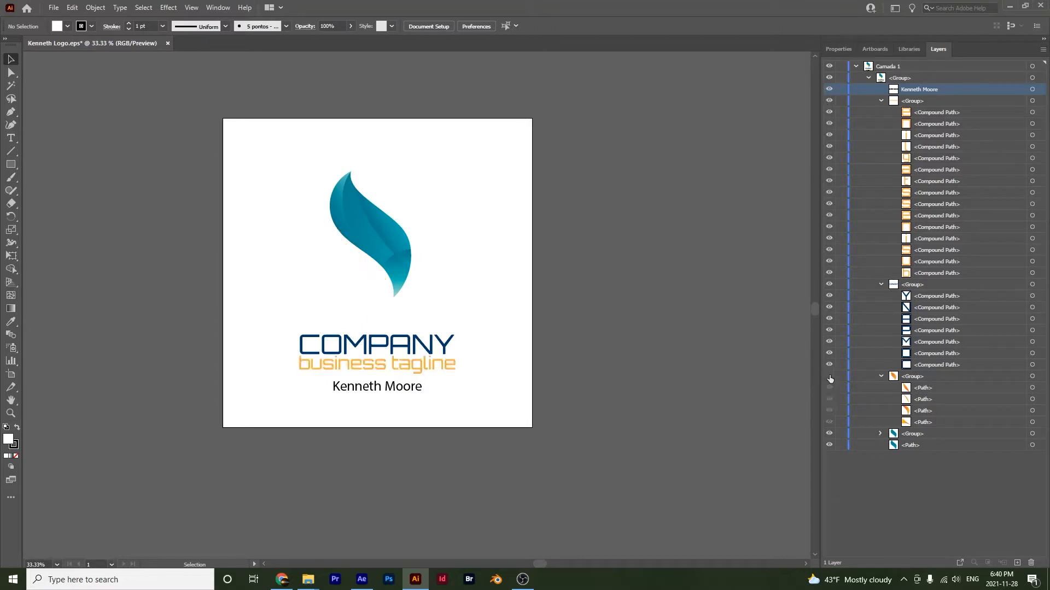
left_click(829, 376)
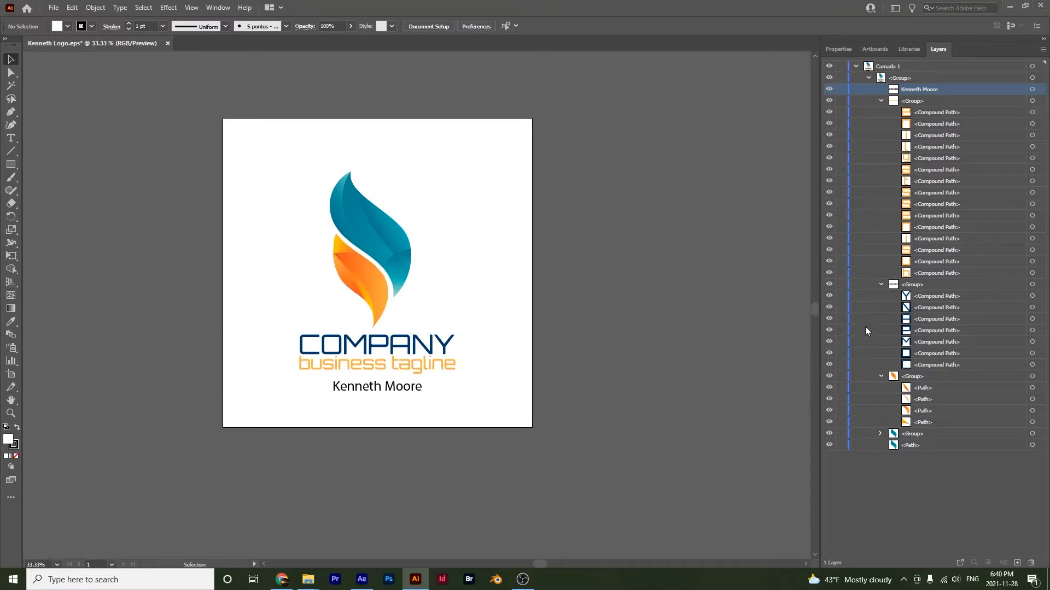
left_click(830, 400)
left_click(829, 421)
left_click(829, 421)
left_click(829, 401)
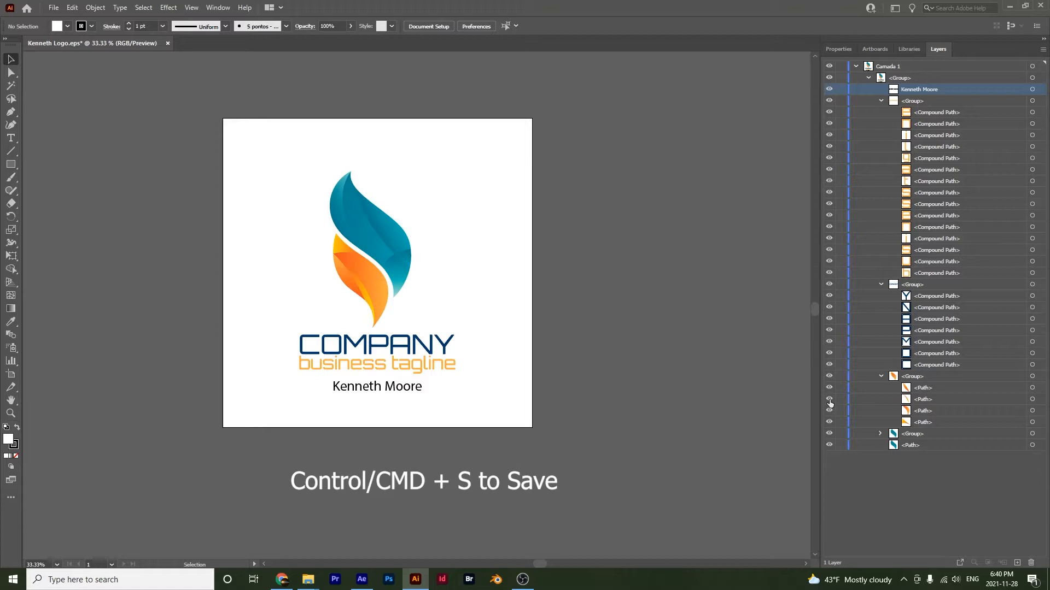
- Save the EPS logo document under its current name
key("ctrl+s")
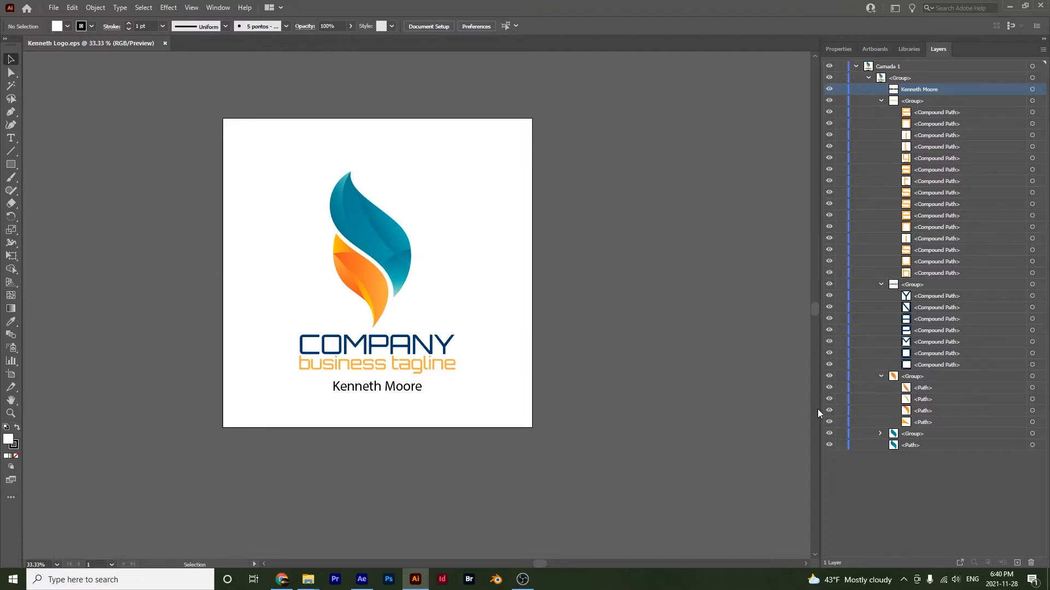
- Review the file formats offered for saving the logo as a new file, and cancel without saving
left_click(54, 7)
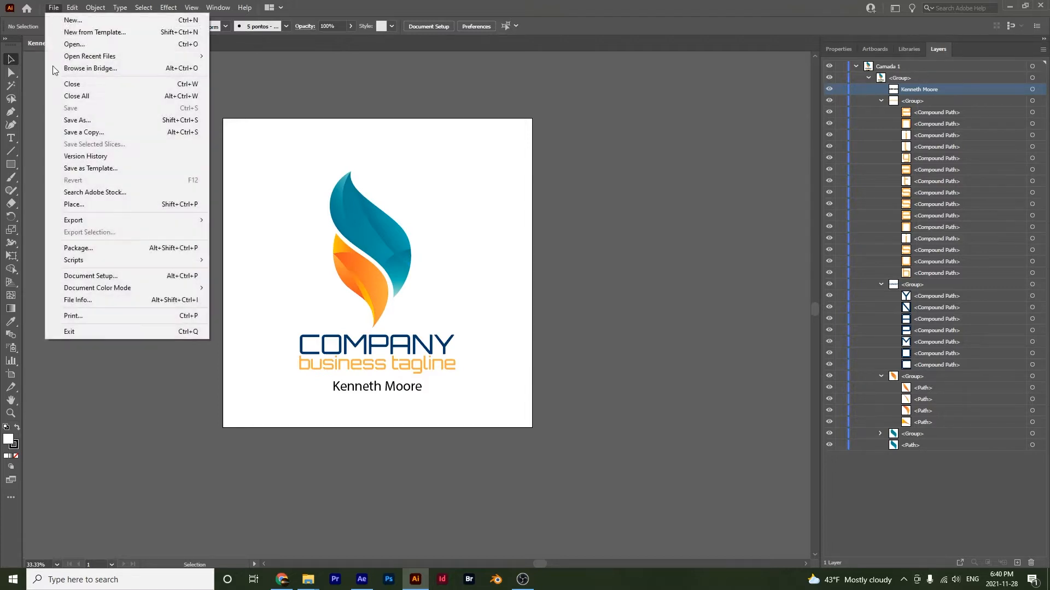
left_click(97, 119)
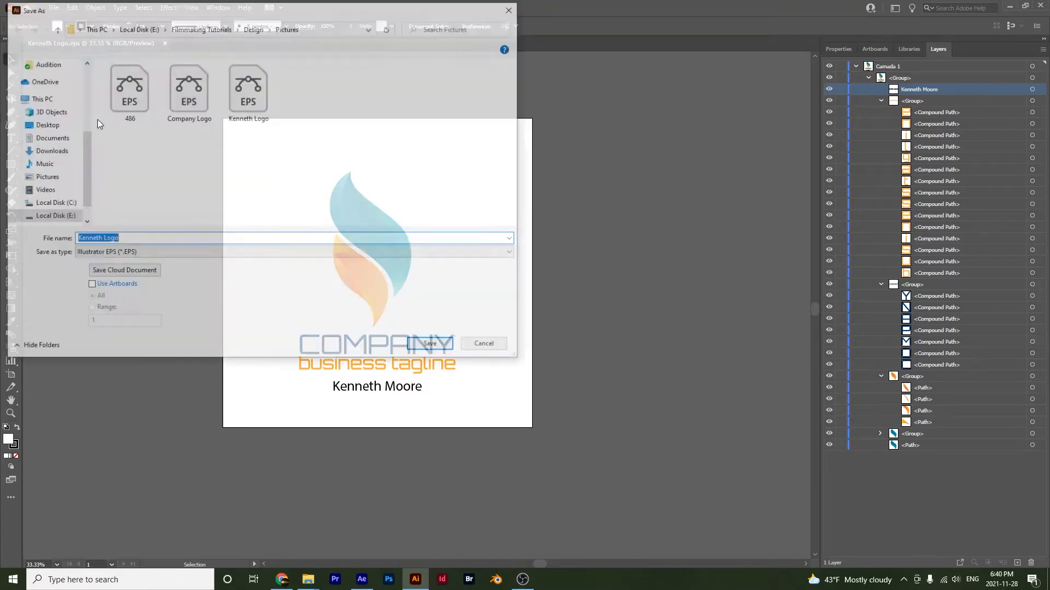
left_click(111, 255)
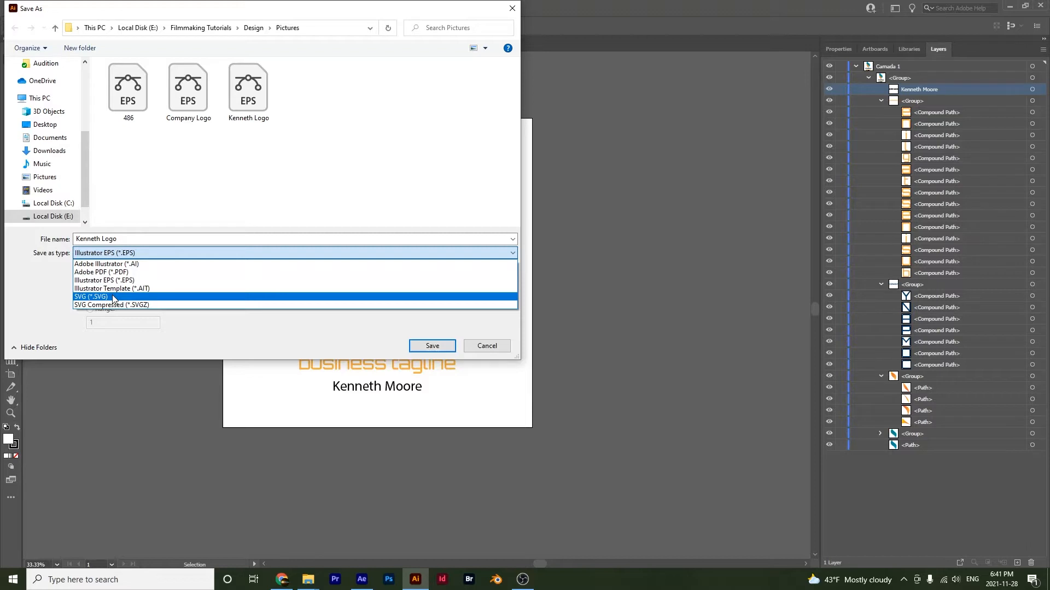
left_click(547, 383)
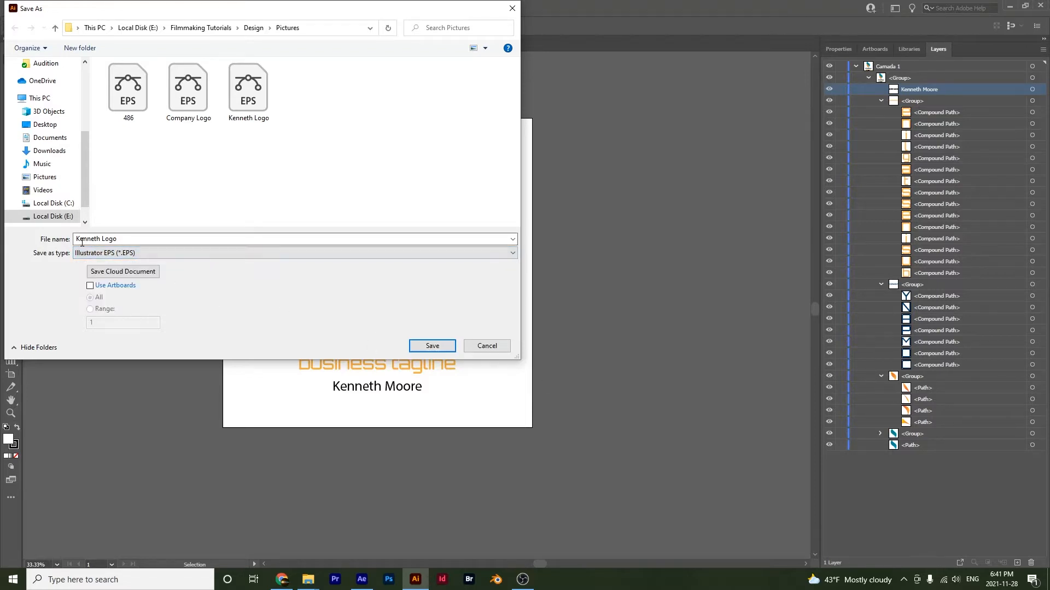
left_click(478, 345)
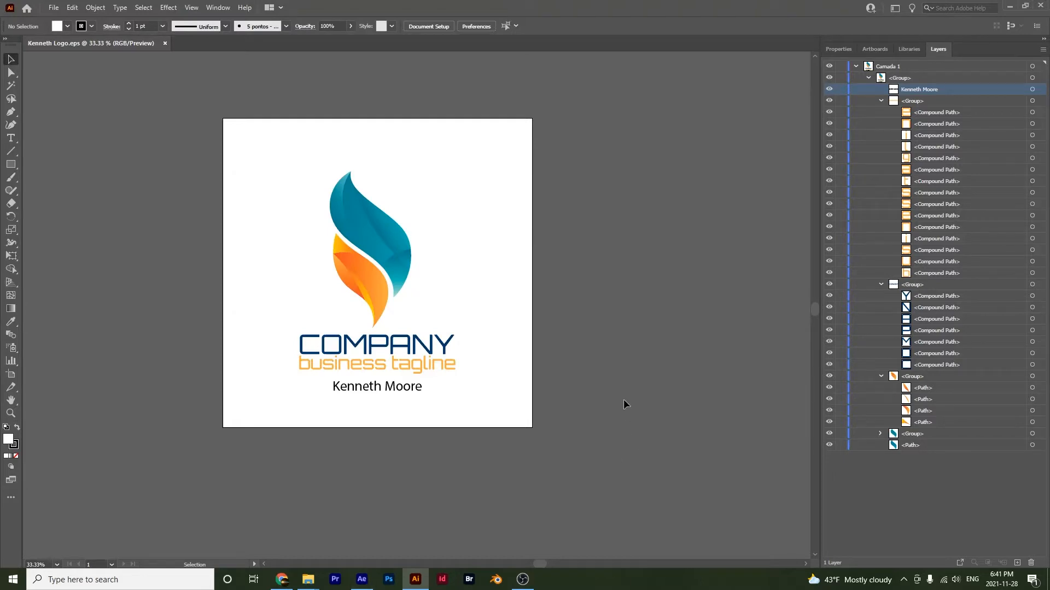
- Switch to After Effects and import the saved EPS logo from the Pictures folder as Composition - Retain Layer Sizes
left_click(363, 579)
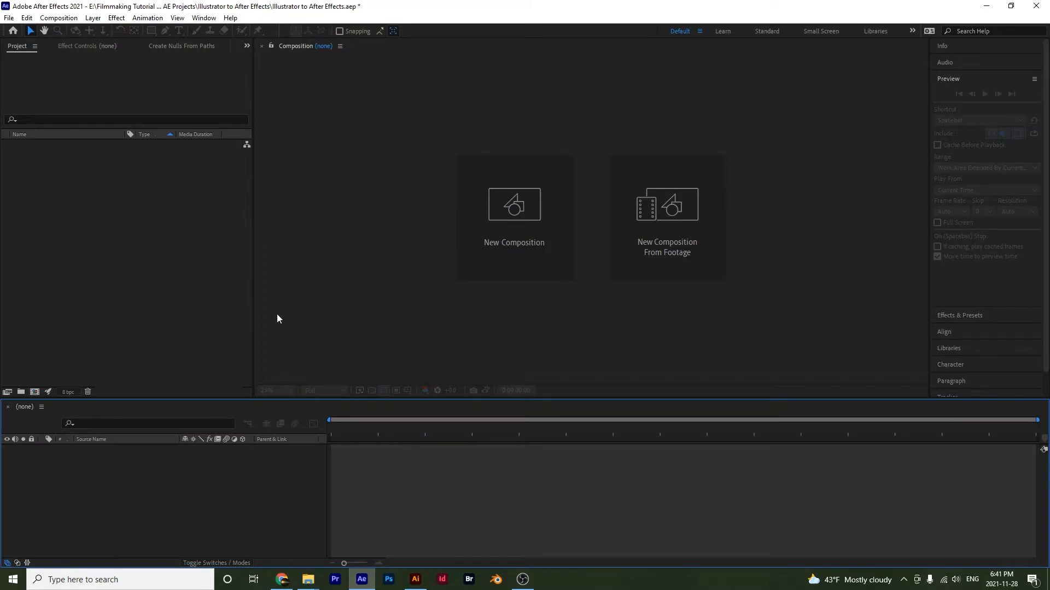
left_click(137, 252)
double_click(135, 248)
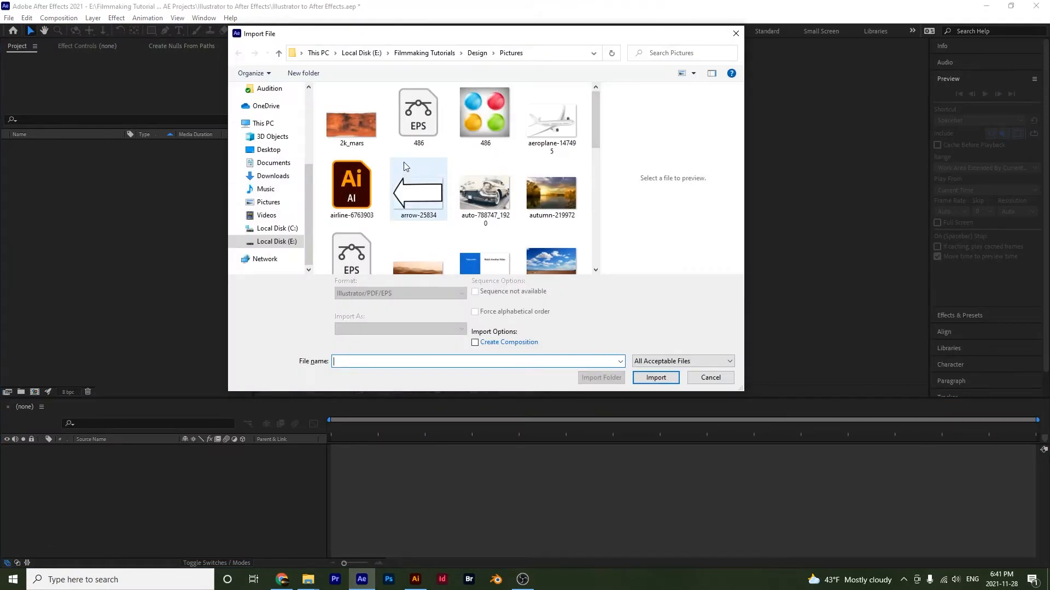
left_click_drag(597, 109, 597, 176)
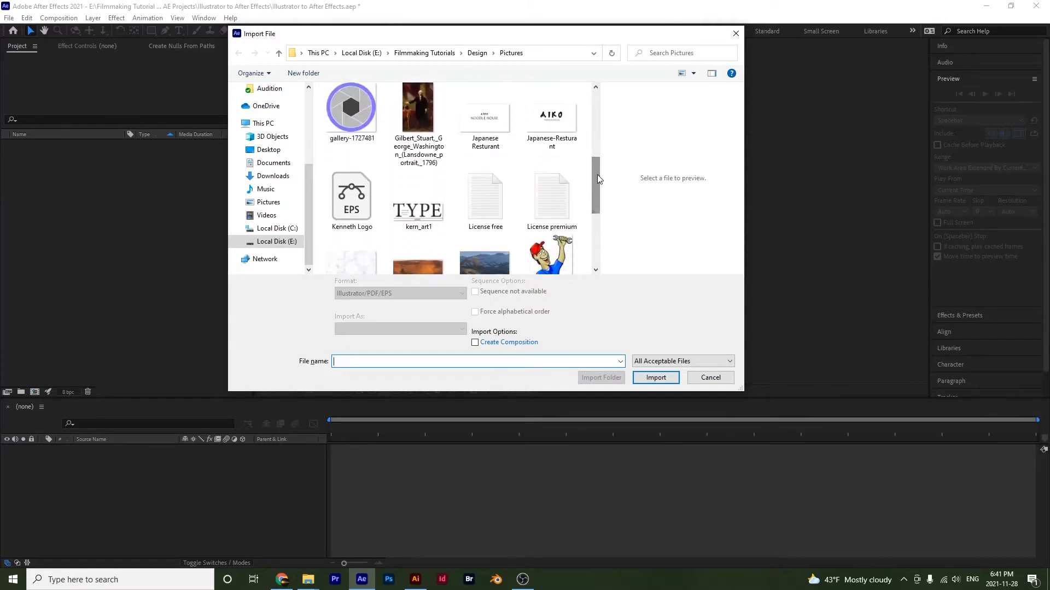
left_click(351, 200)
left_click(425, 328)
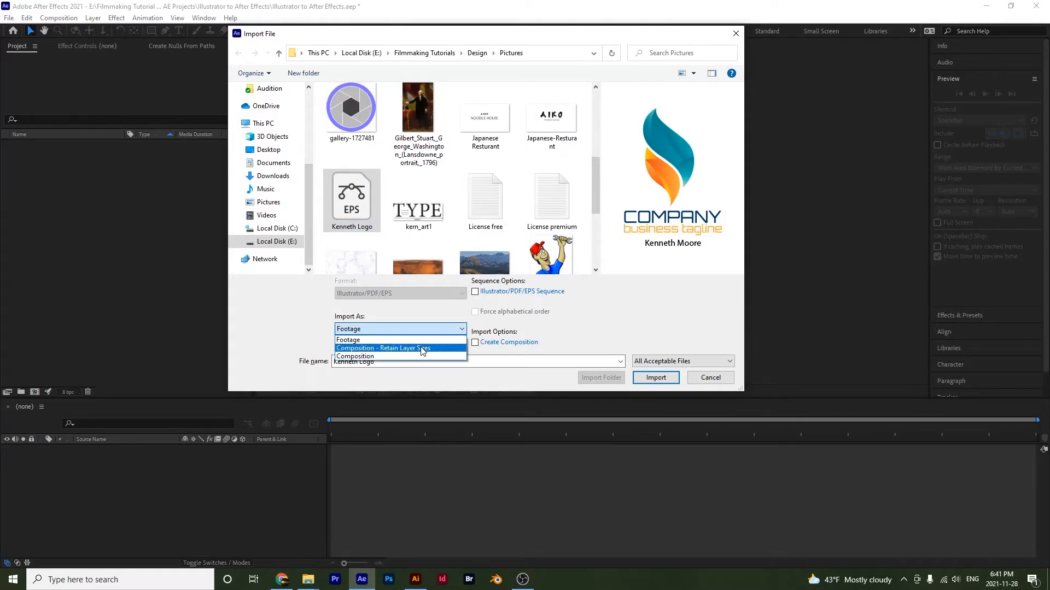
left_click(417, 348)
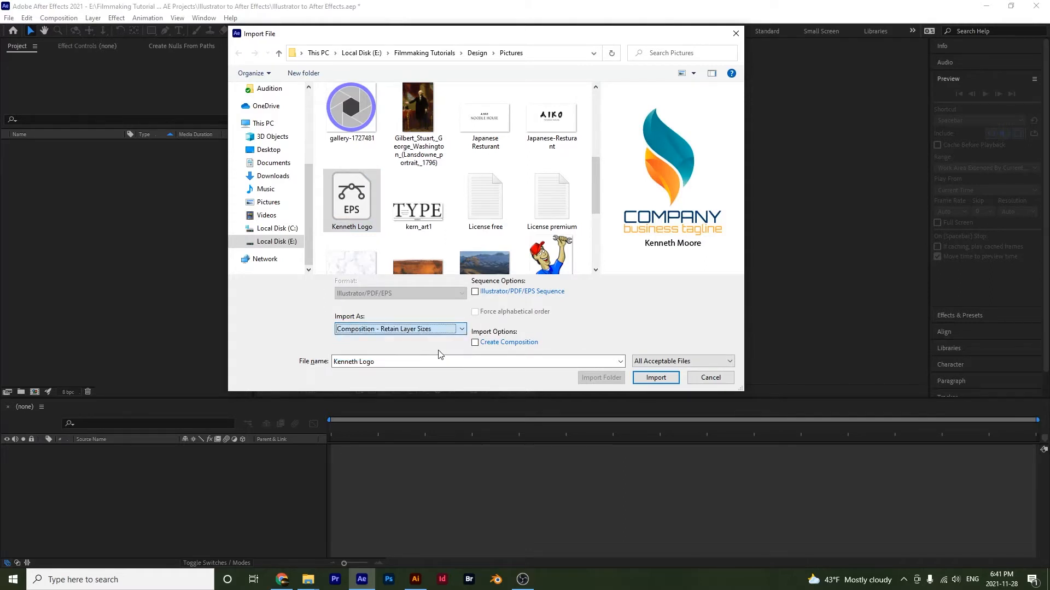
left_click(656, 378)
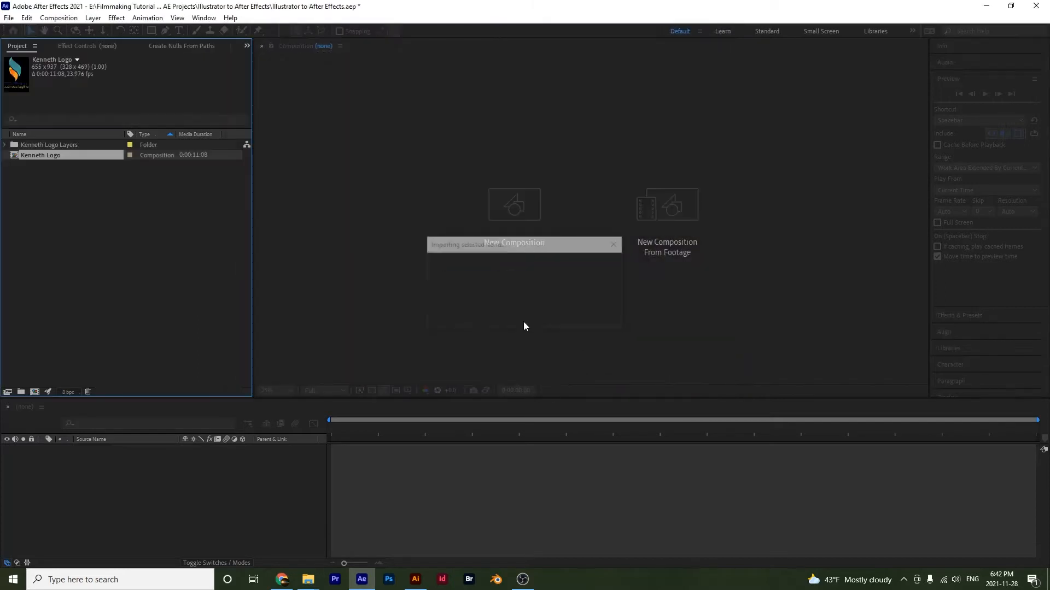
- Expand the imported logo layers folder to check its EPS file, and open the logo composition
left_click(79, 213)
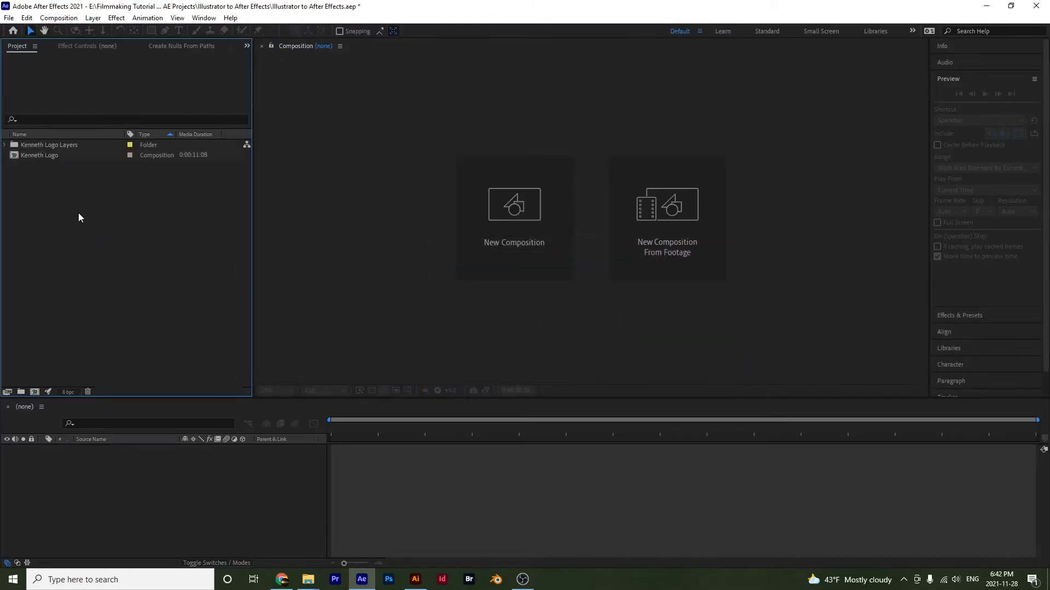
left_click(44, 156)
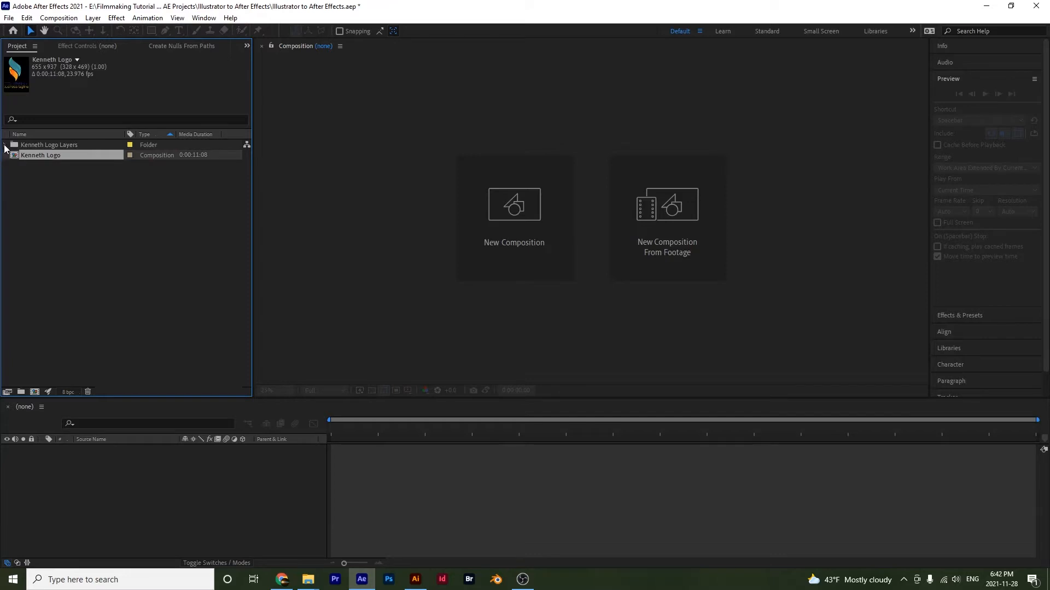
left_click(5, 145)
left_click(47, 154)
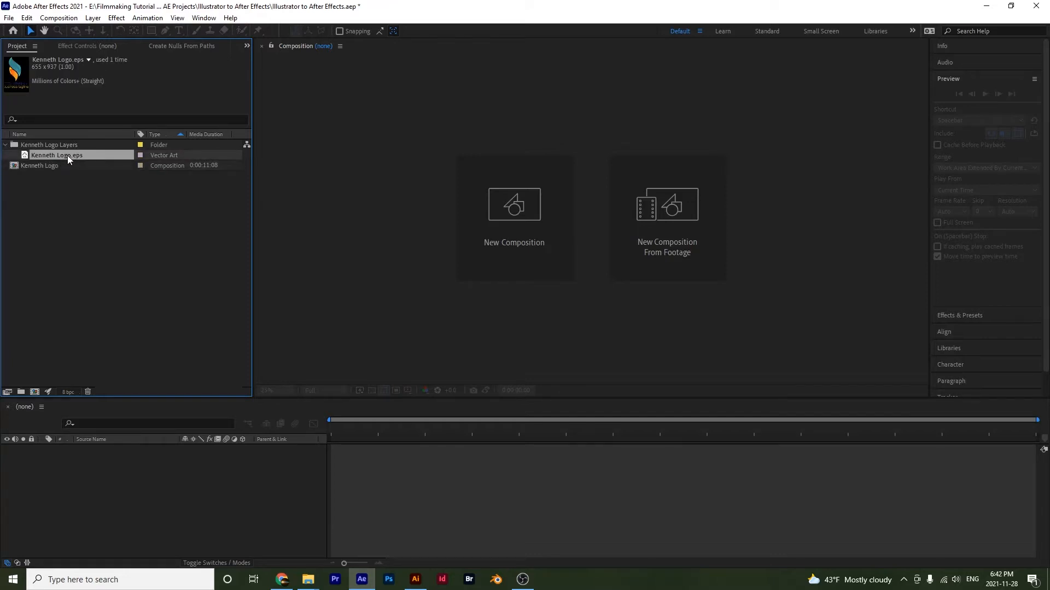
left_click(40, 179)
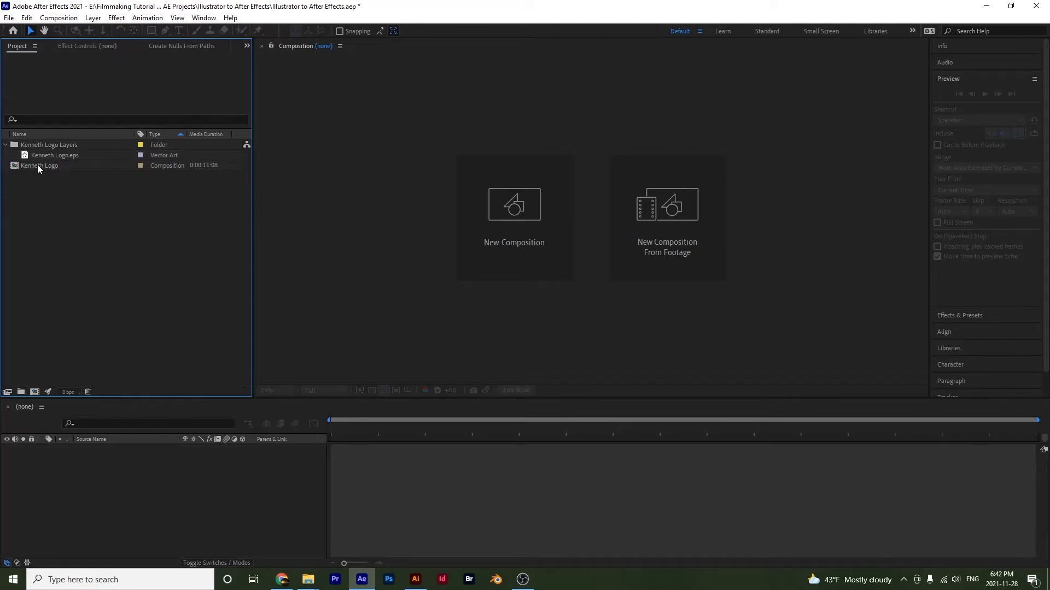
double_click(37, 165)
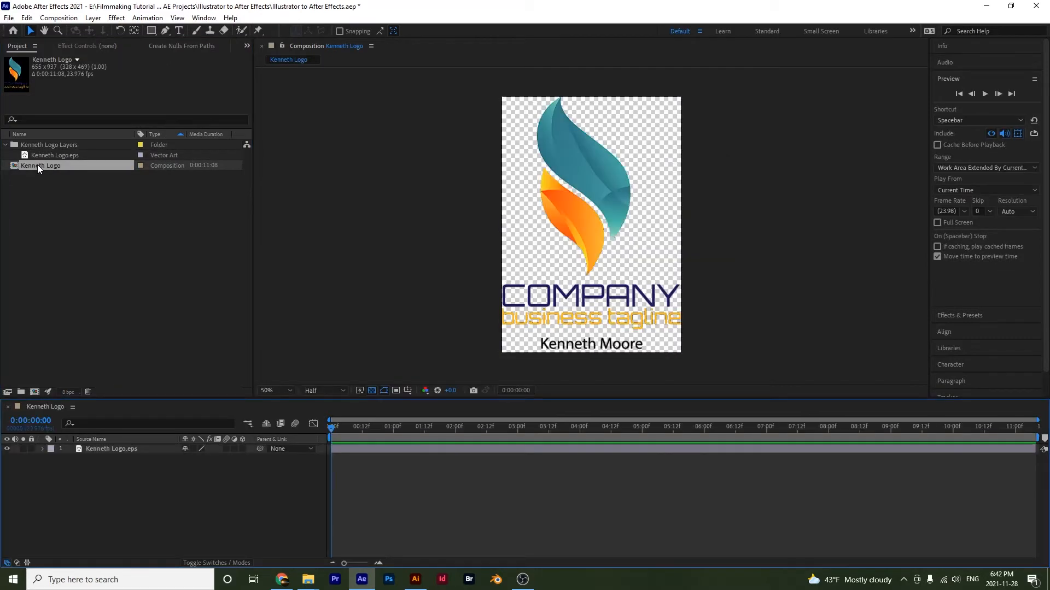
- Turn the composition's transparency grid off and back on to compare the logo's background
left_click(556, 263)
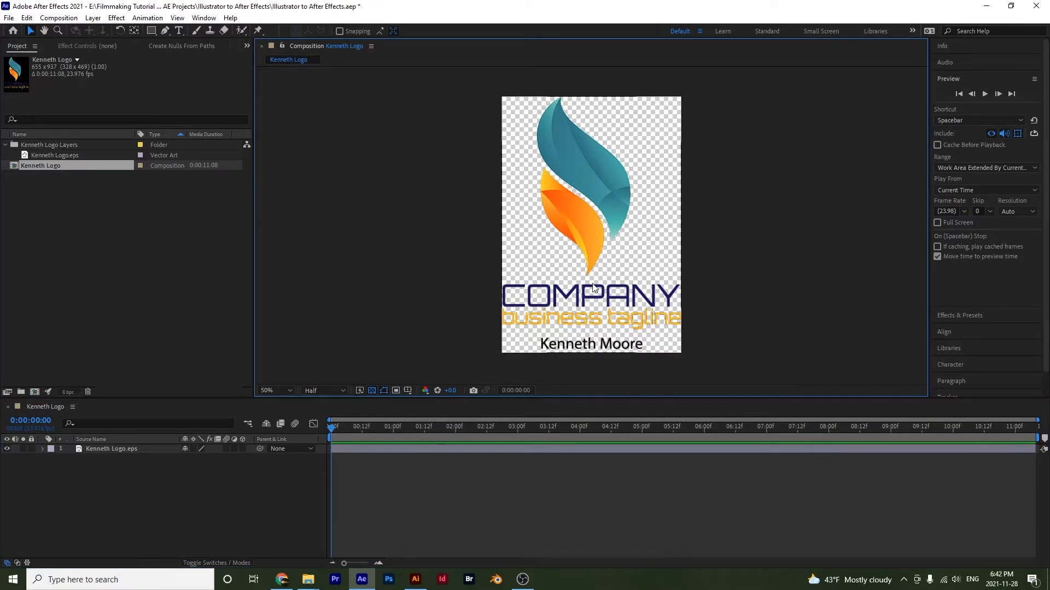
left_click(372, 390)
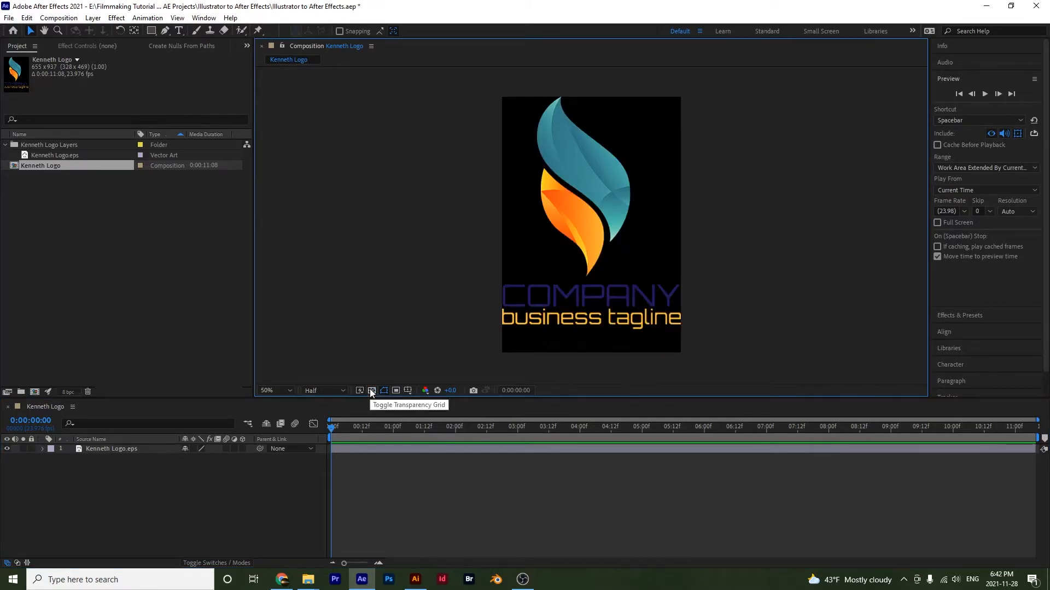
left_click(371, 390)
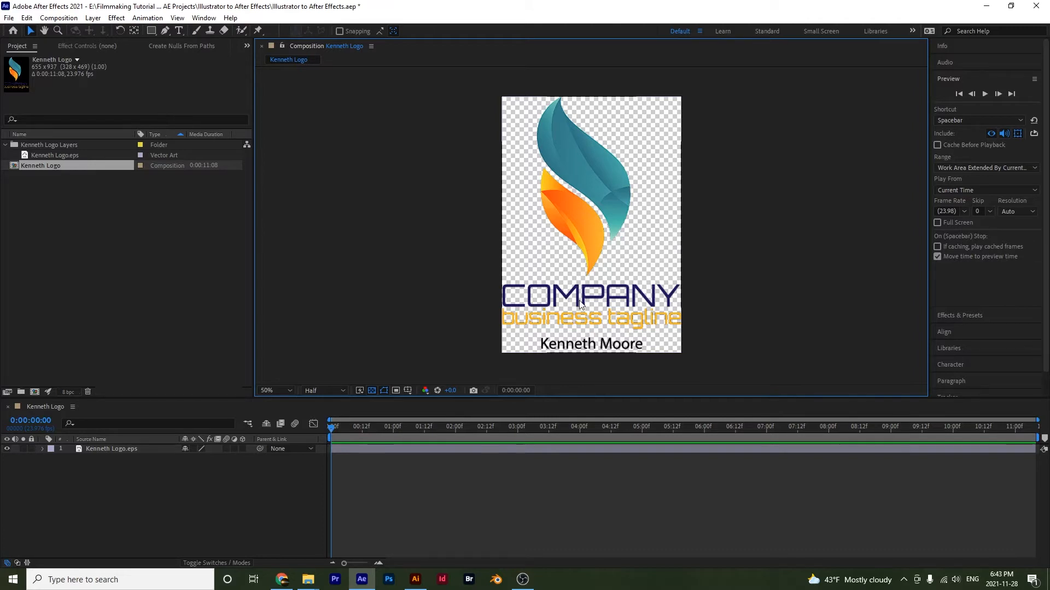
- Try scaling the EPS logo layer down to about 84%, and undo the scaling
left_click(110, 448)
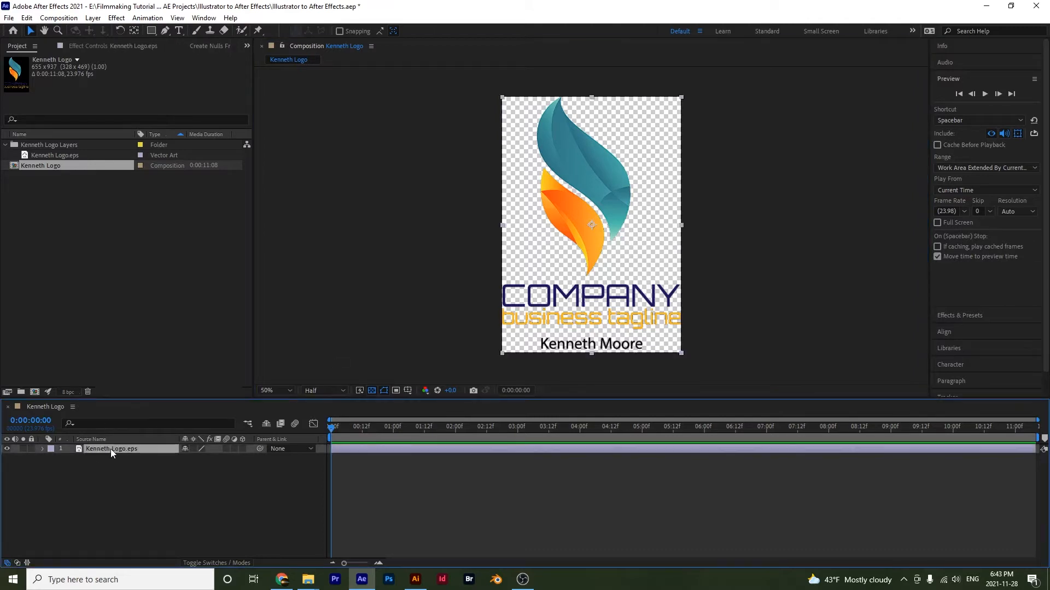
key("s")
mouse_move(197, 462)
left_mouse_down()
mouse_move(241, 463)
mouse_move(191, 464)
left_mouse_up()
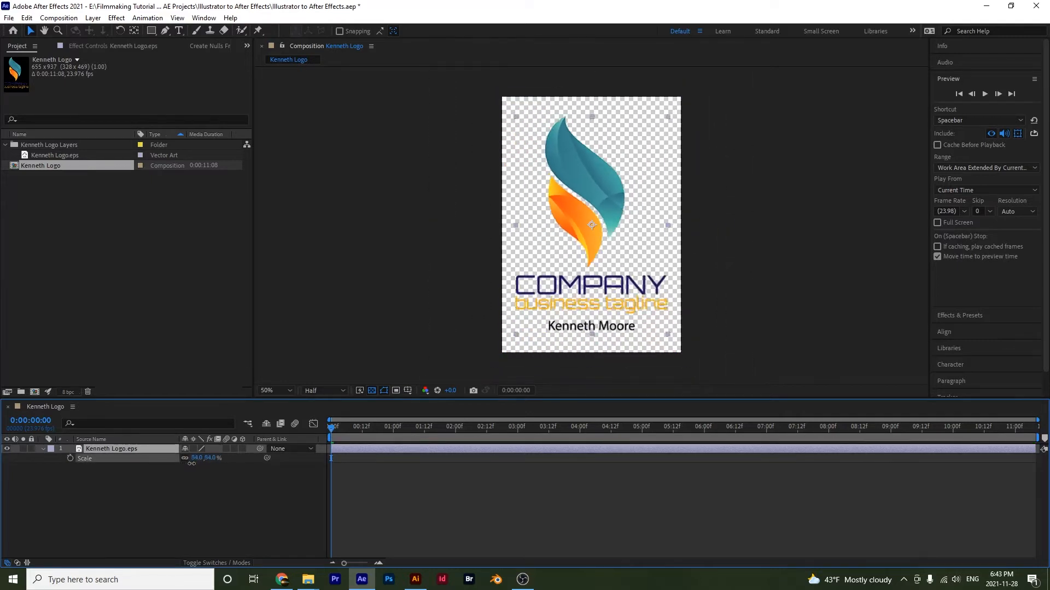
key("ctrl+z")
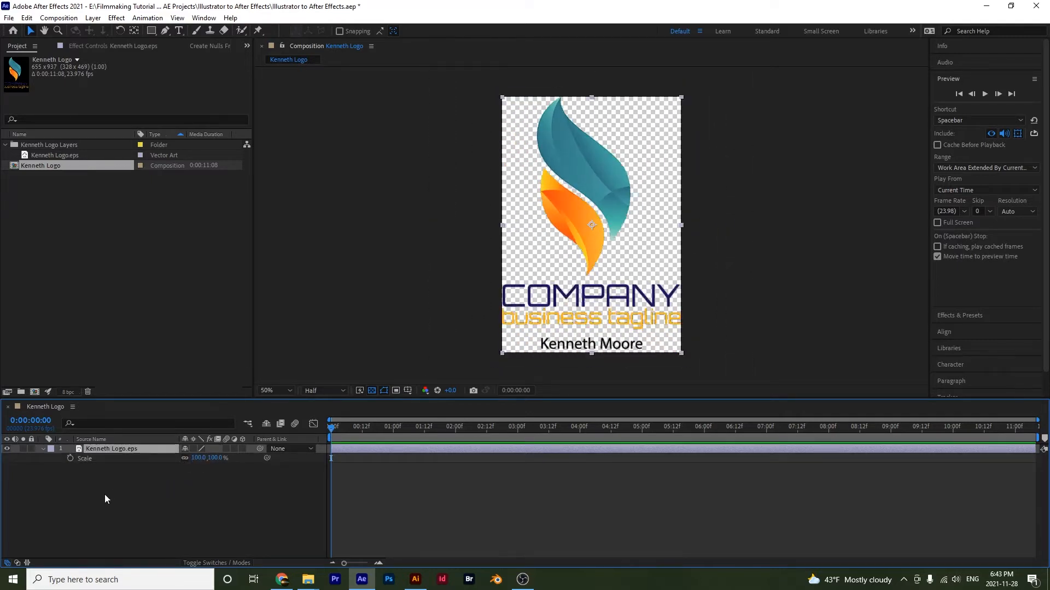
- Create shapes from the EPS logo vector layer and deselect the new outlines layer
left_click(103, 484)
left_click(102, 448)
right_click(101, 450)
mouse_move(173, 364)
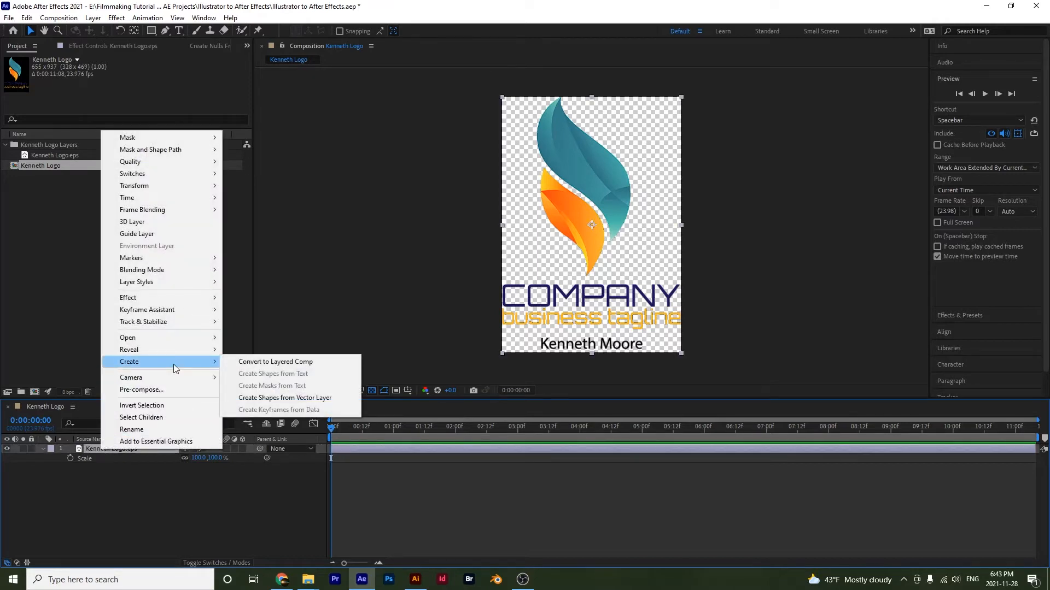
left_click(257, 401)
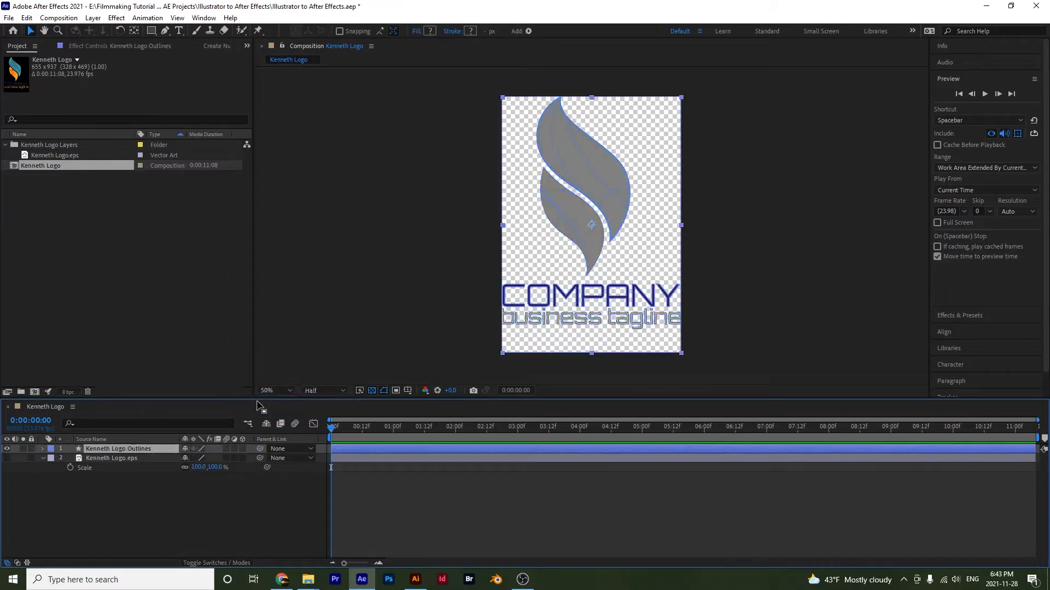
left_click(136, 508)
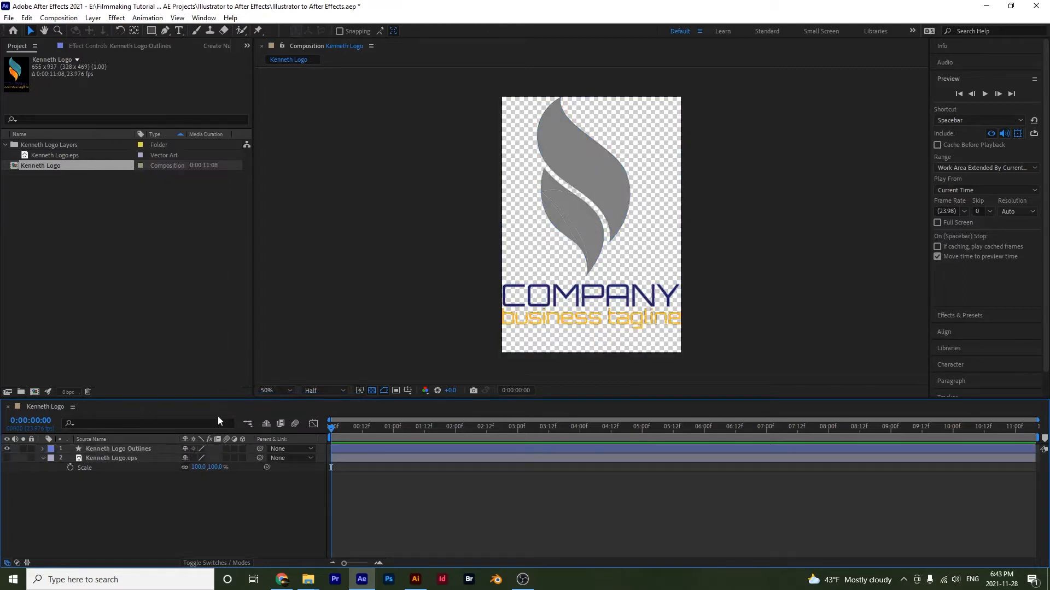
- Expand the outlines layer's Contents and Group 1, and select Path 1 and Path 2 in turn to examine them
left_click(110, 448)
left_click(109, 450)
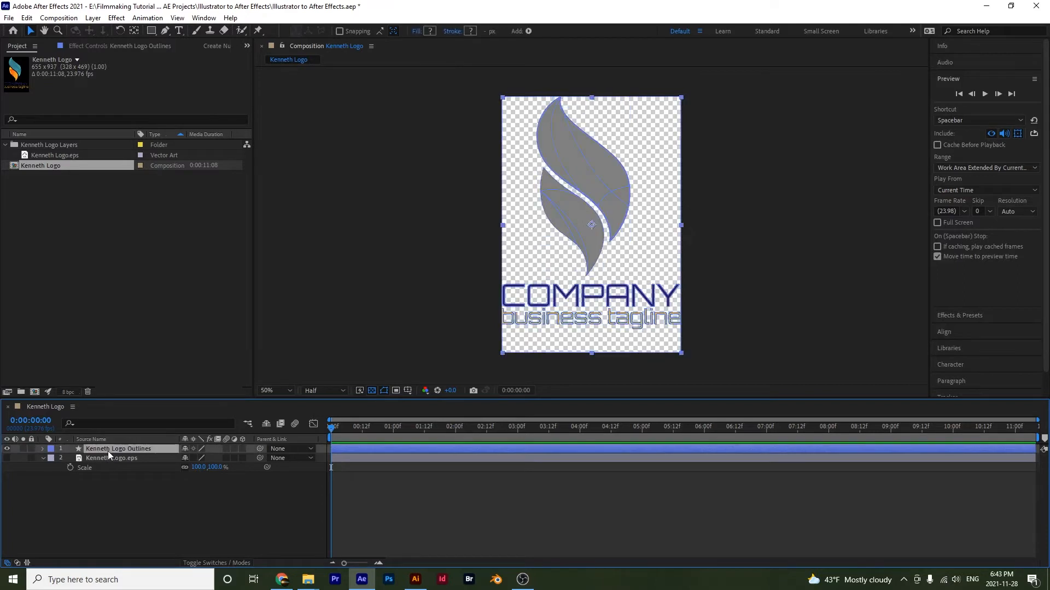
left_click(43, 449)
left_click(53, 459)
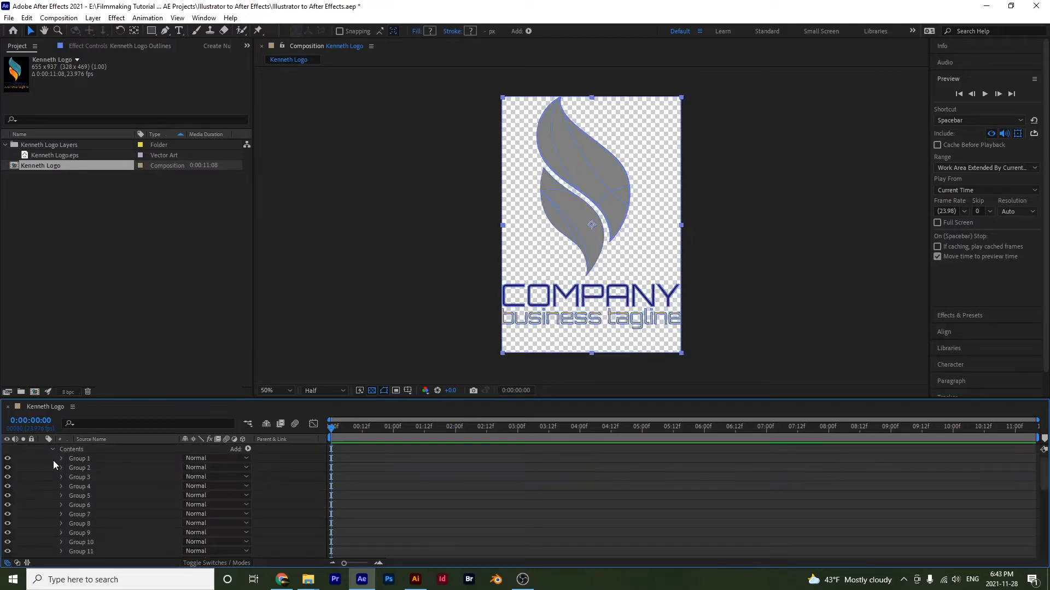
left_click(62, 458)
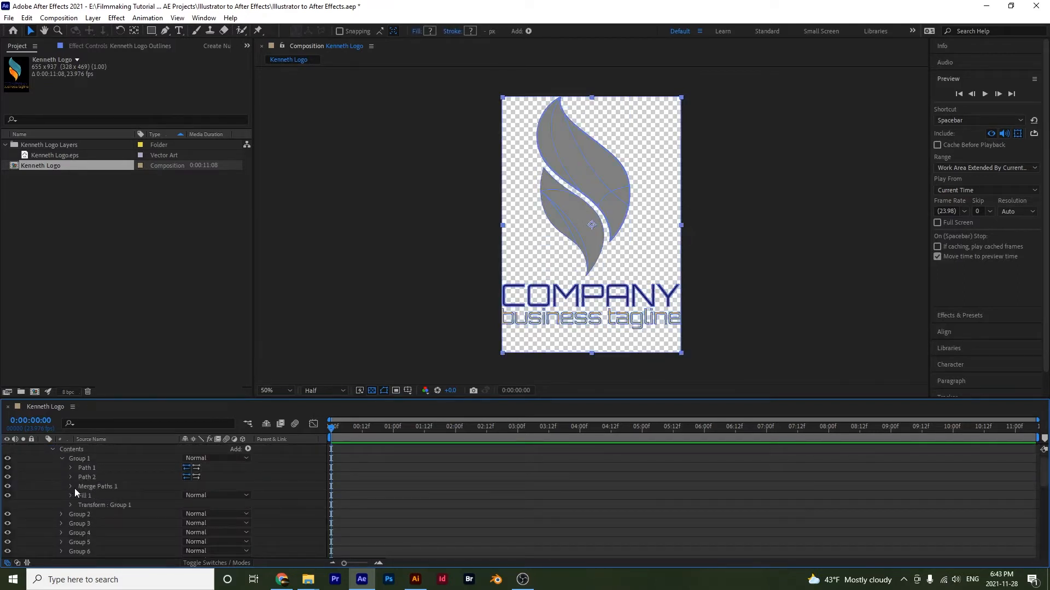
left_click(86, 468)
left_click(86, 477)
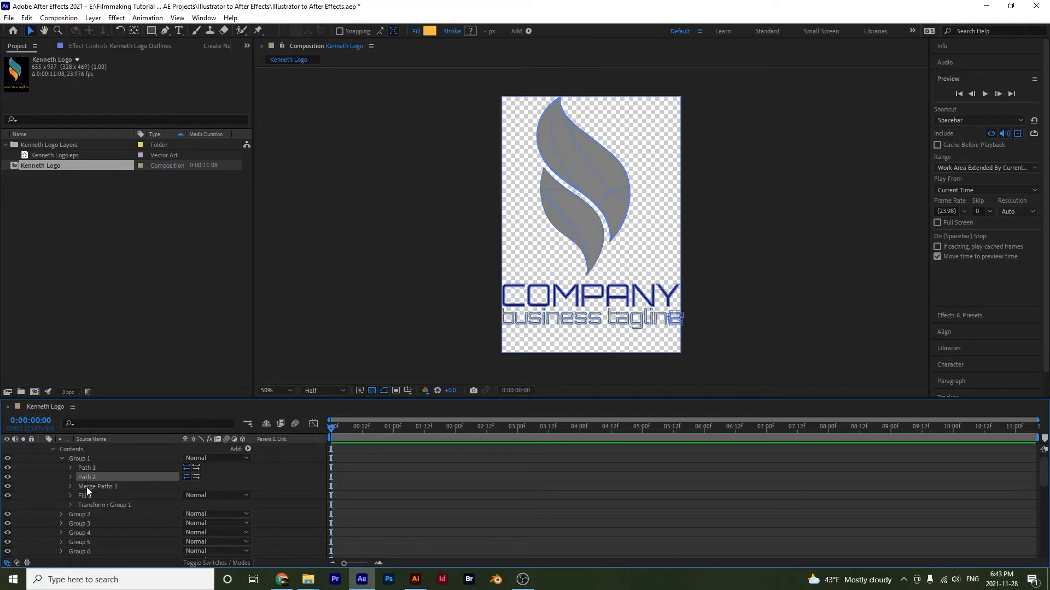
- Try recolouring Fill 1 of Group 1 in the outlines layer to red FB2020, and undo the colour change
left_click(87, 493)
left_click(69, 495)
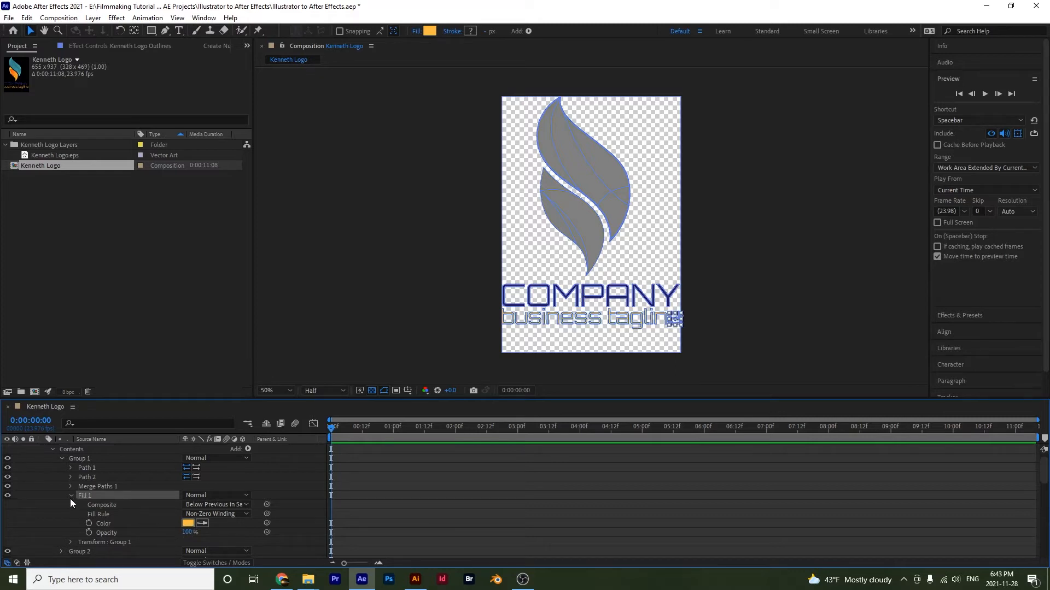
left_click(188, 523)
left_click_drag(629, 392, 750, 320)
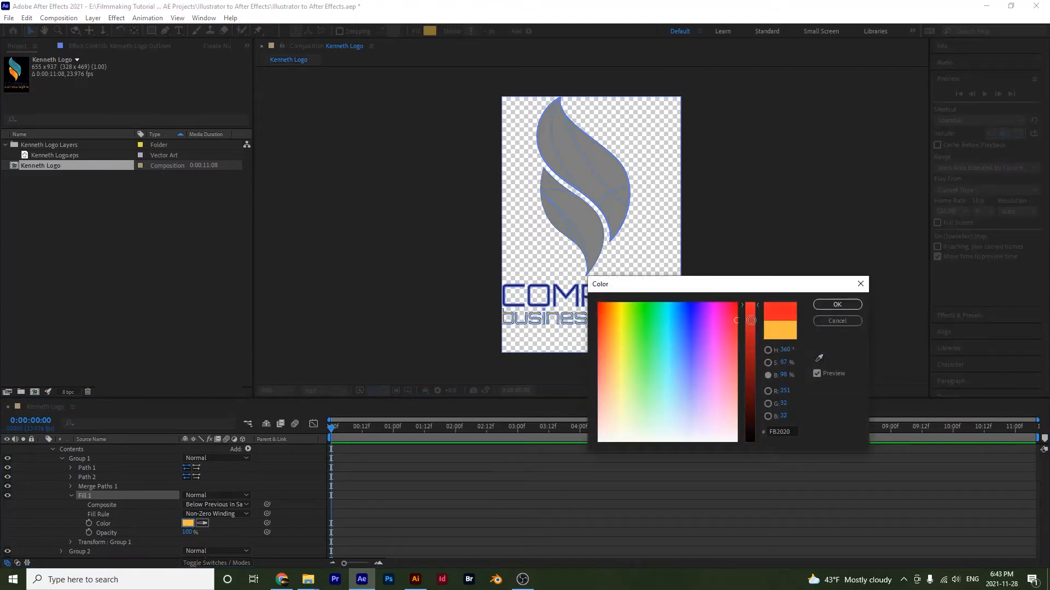
left_click(837, 305)
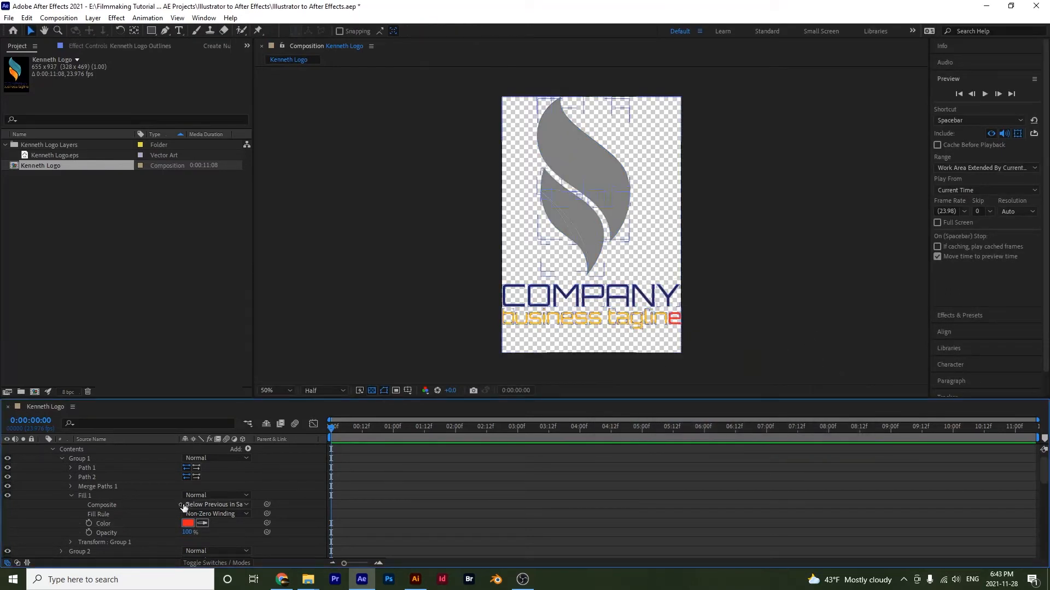
key("ctrl+z")
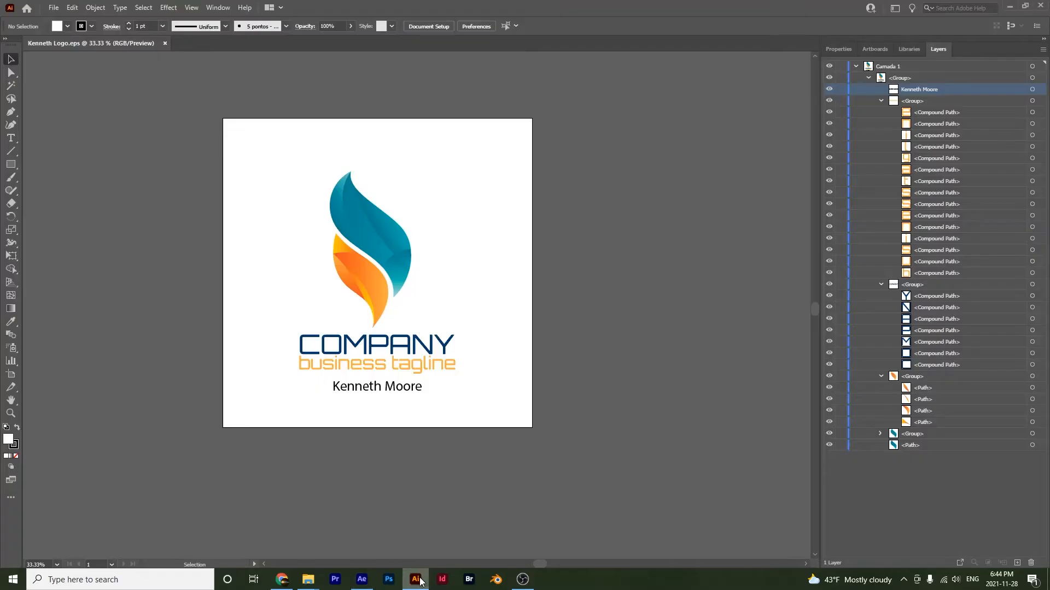
- Switch to Illustrator and select the logo's orange flame group and the teal flame to examine how their artwork is grouped
left_click(415, 579)
left_click(362, 579)
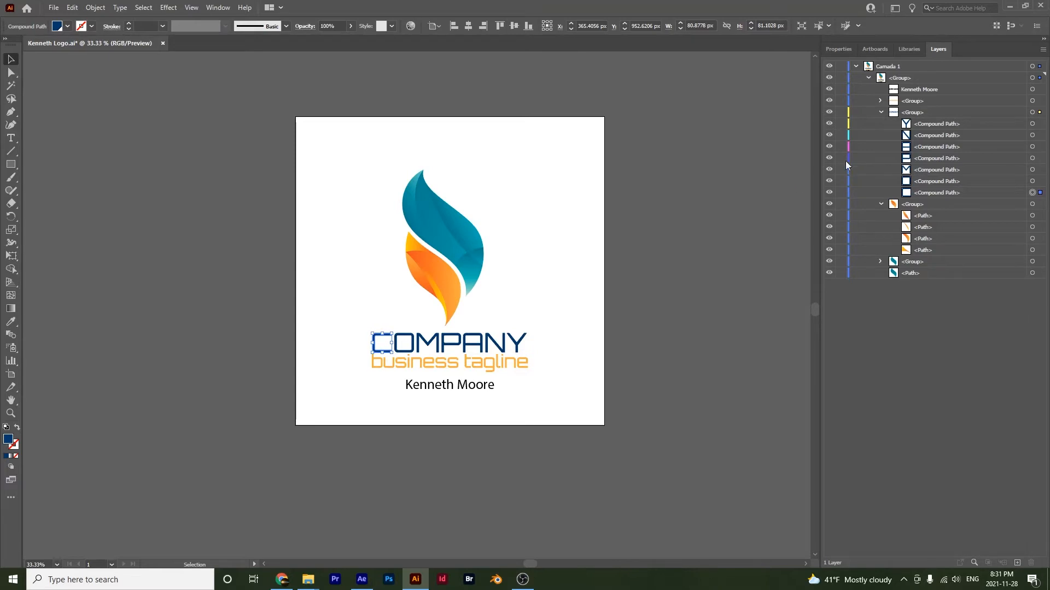
left_click(435, 275)
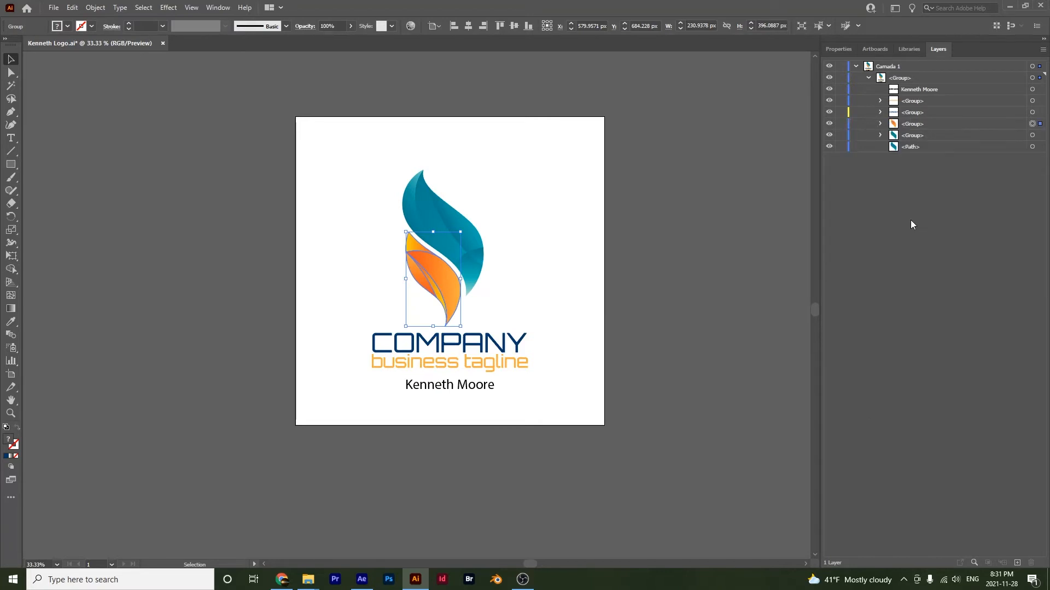
left_click(447, 216)
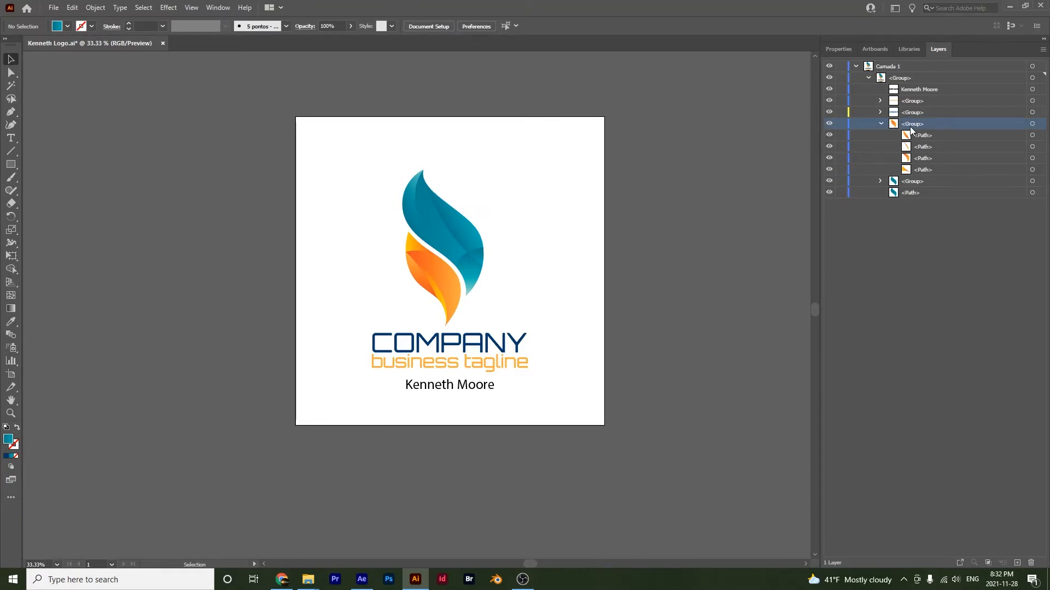
- Collect the first path of the orange flame group in a new layer and move that layer out of Camada 1, below it
left_click(891, 135)
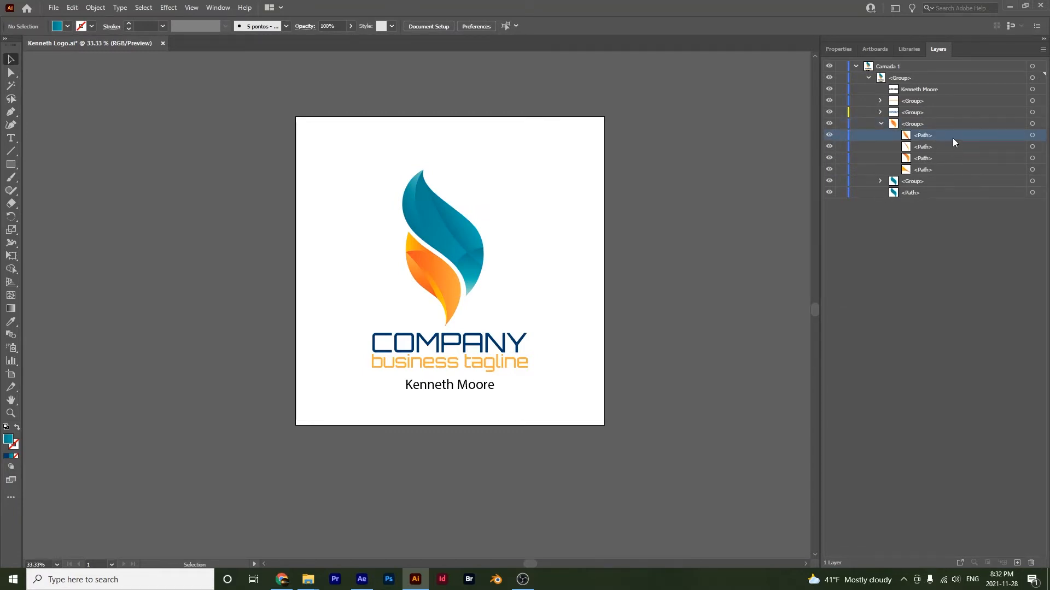
left_click(1039, 136)
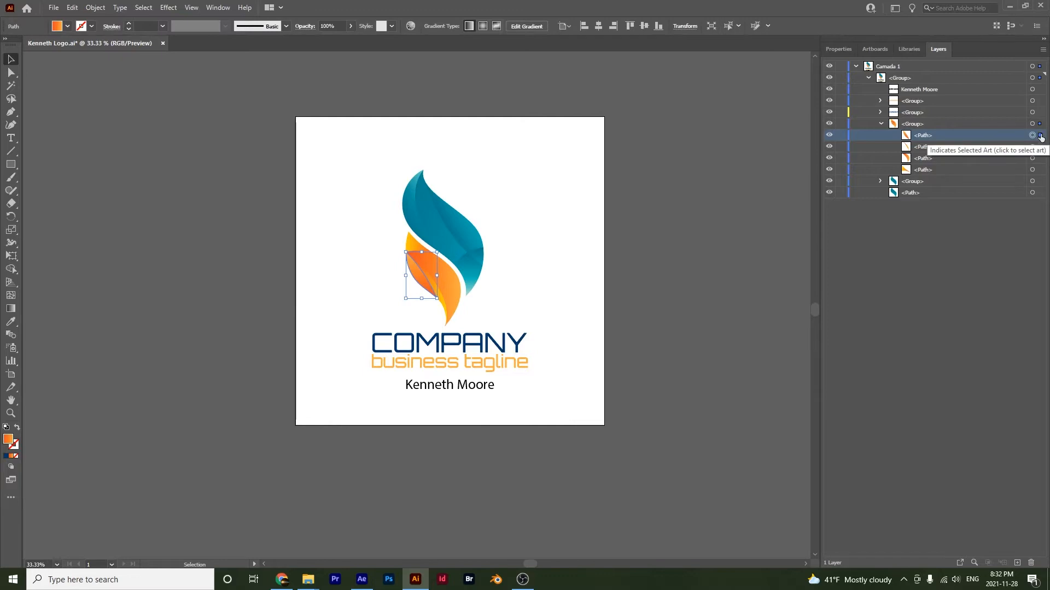
left_click(1043, 50)
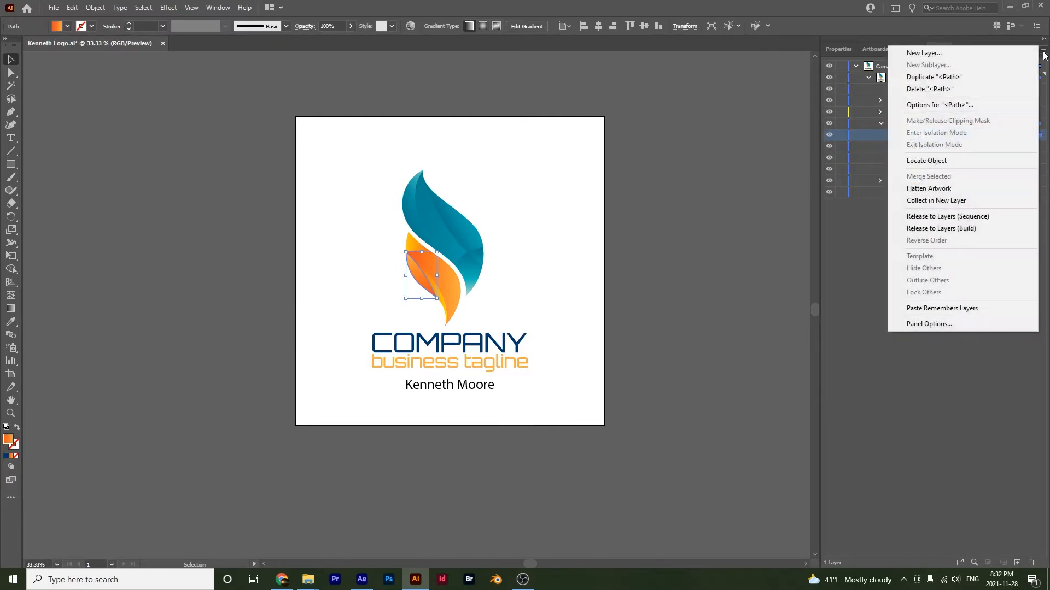
left_click(933, 202)
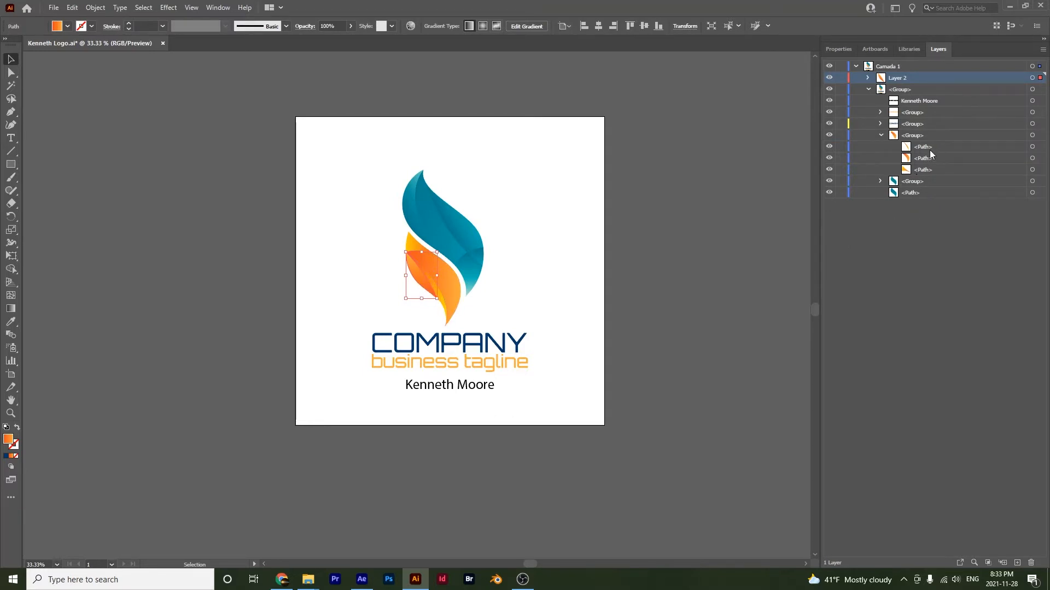
left_click_drag(903, 79, 905, 226)
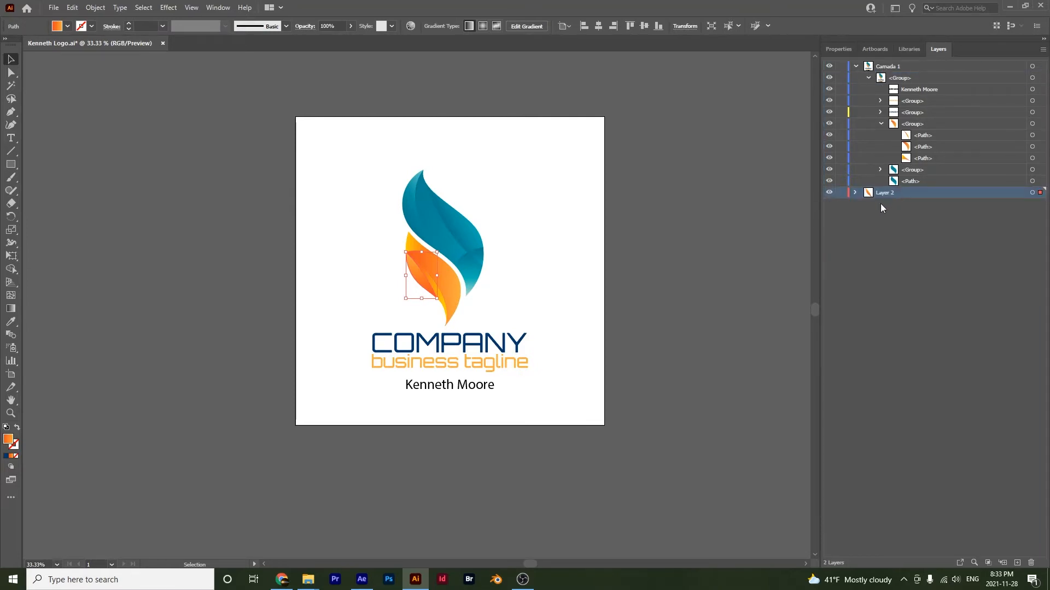
- Collect each of the three remaining orange flame paths in its own new top-level layer below Layer 2
left_click(923, 158)
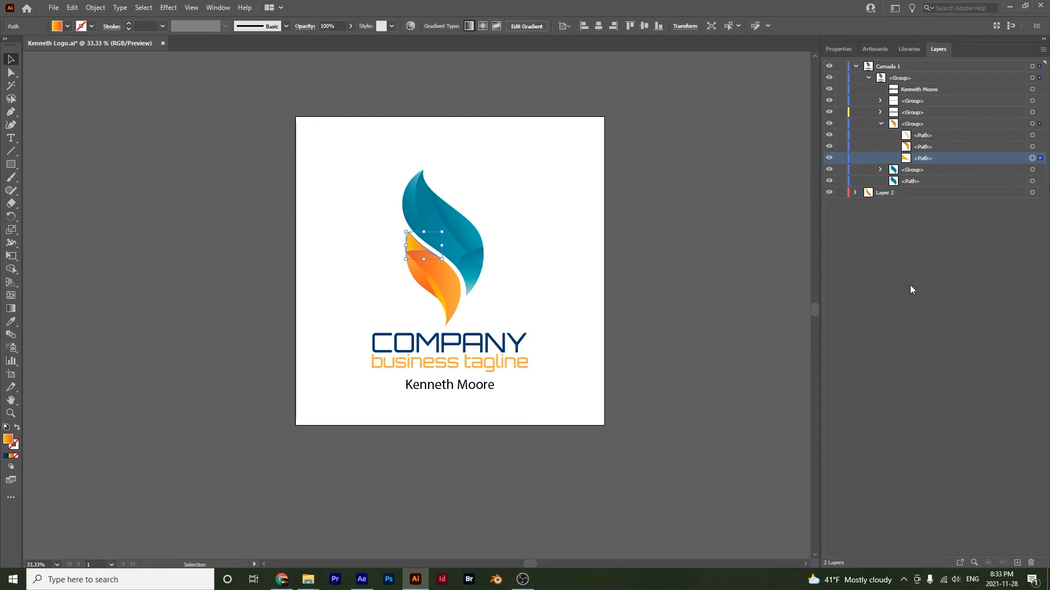
left_click(1042, 49)
left_click(940, 208)
left_click(1039, 158)
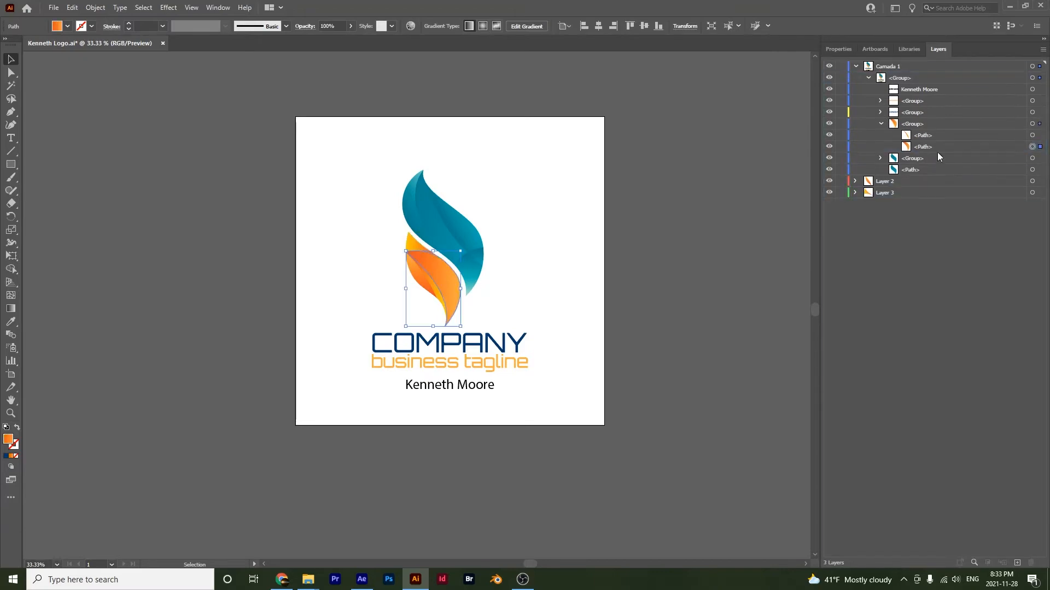
left_click(937, 149)
left_click(1042, 49)
left_click(976, 200)
left_click(1039, 147)
left_click(1043, 49)
left_click(980, 162)
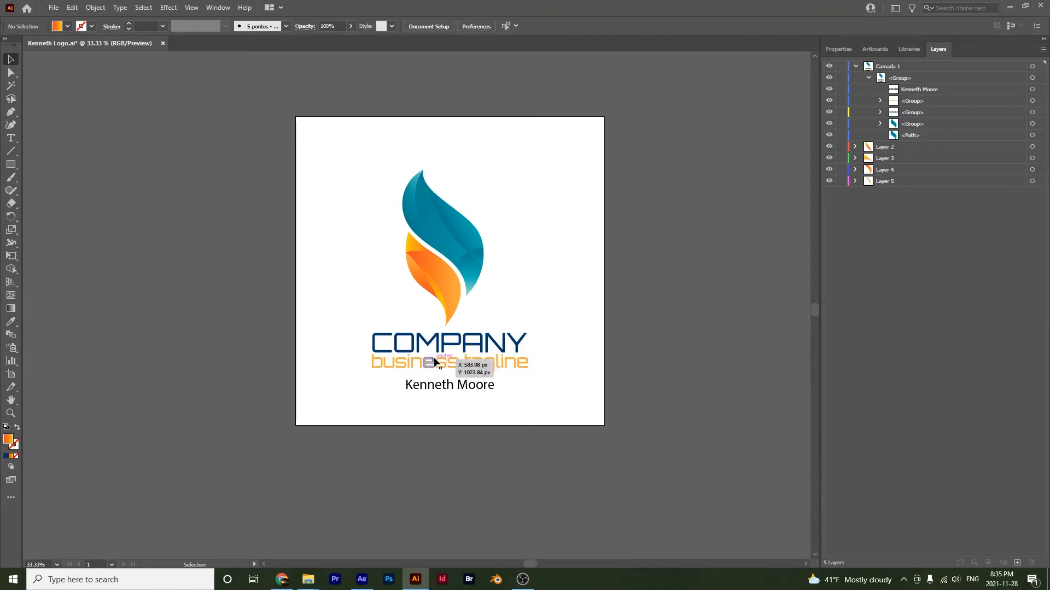
- Collect each letter of the COMPANY text in its own new layer and move these layers out of Camada 1, below Layer 5
left_click(879, 111)
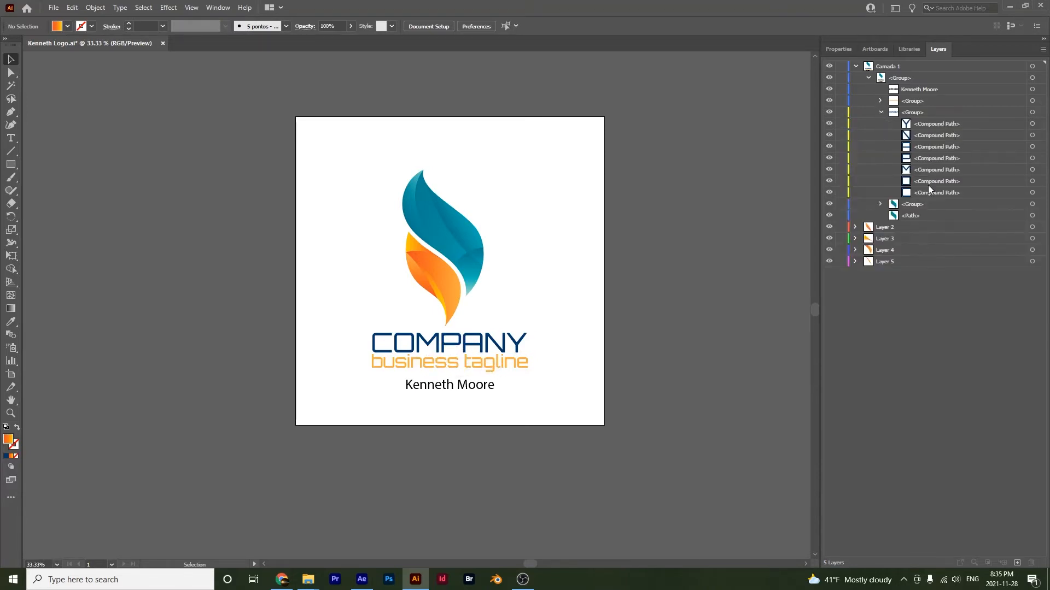
left_click(1041, 192)
left_click(1043, 49)
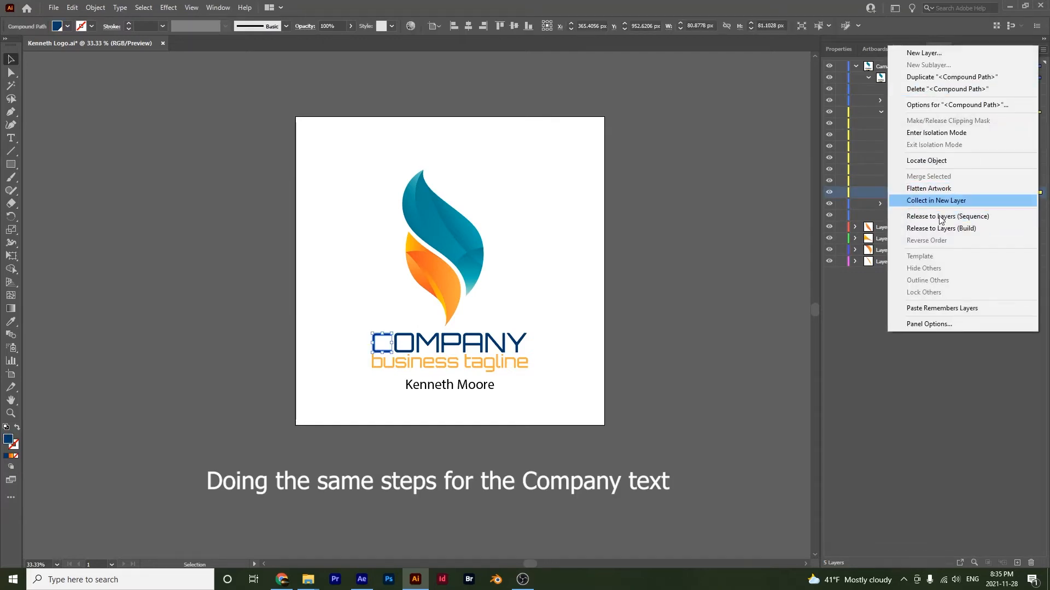
left_click(1038, 201)
left_click(1040, 193)
left_click(1042, 49)
left_click(922, 201)
left_click_drag(908, 79, 907, 266)
left_click_drag(908, 78, 908, 266)
left_click(1032, 169)
left_click(1043, 50)
left_click(936, 200)
left_click(1032, 170)
left_click(1043, 50)
left_click(936, 200)
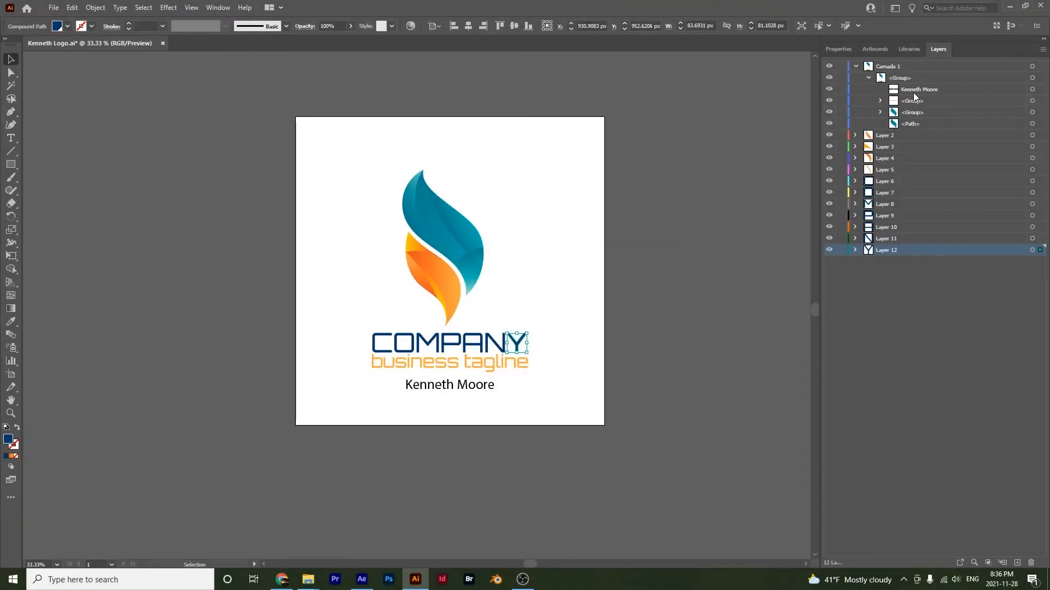
- Collect the name text under the tagline in a new layer and move that layer out of Camada 1, below Layer 12
left_click(928, 92)
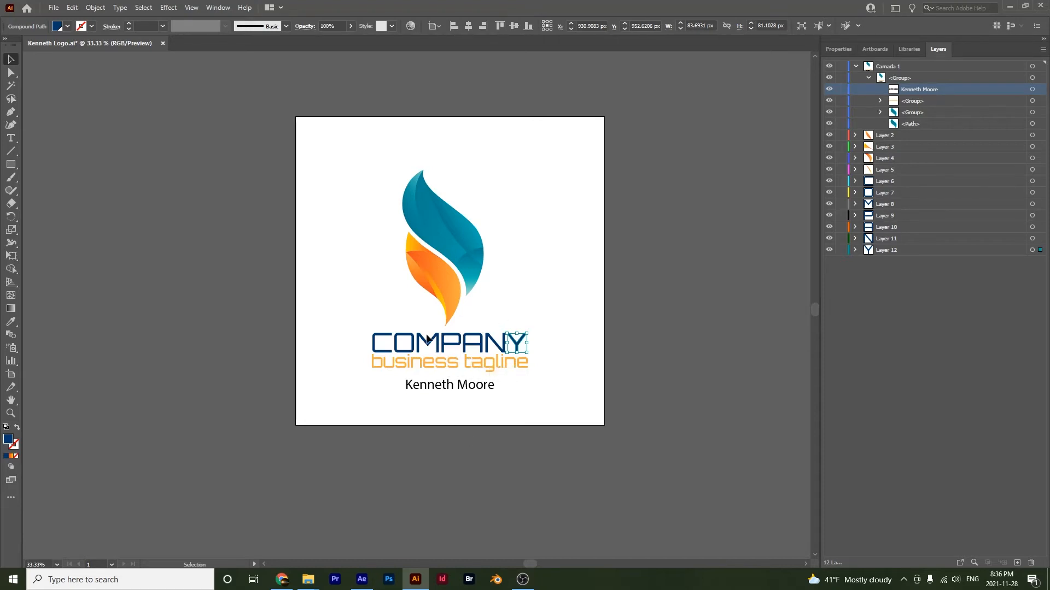
left_click_drag(450, 354, 457, 361)
left_click(1039, 91)
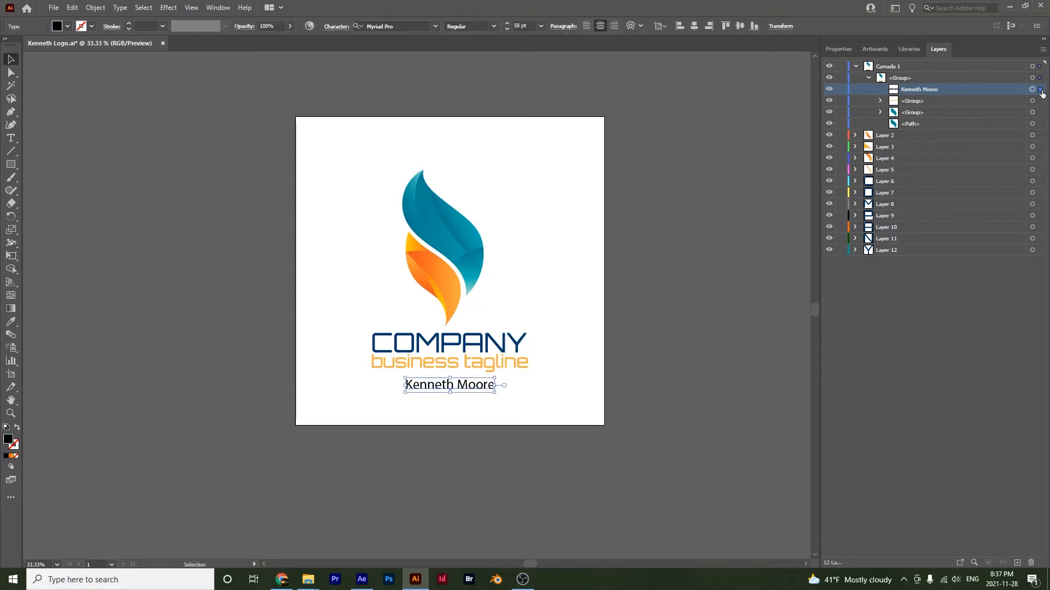
left_click(1043, 51)
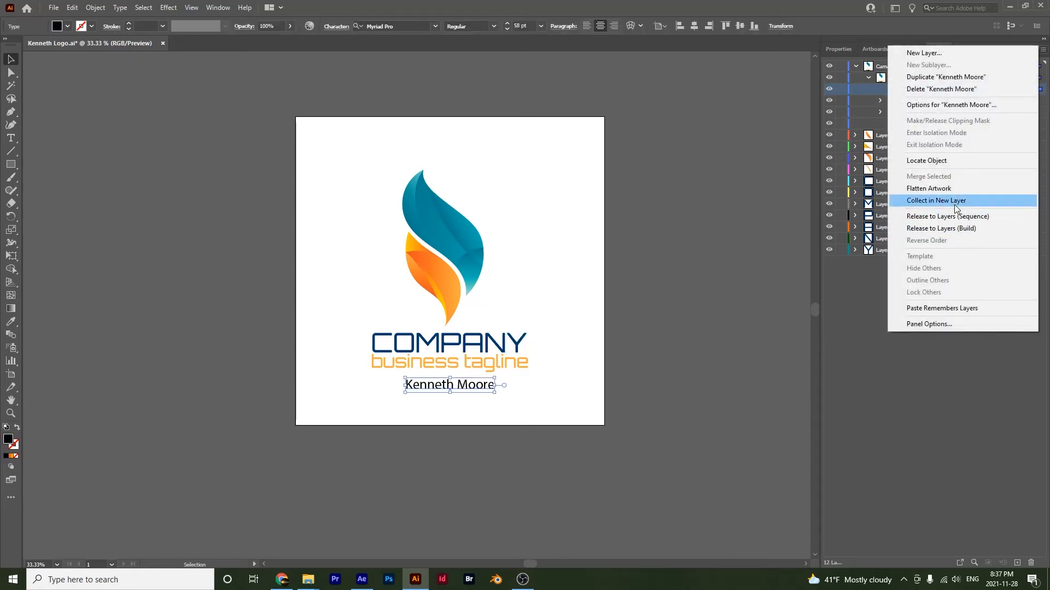
left_click(953, 201)
left_click_drag(913, 78, 877, 269)
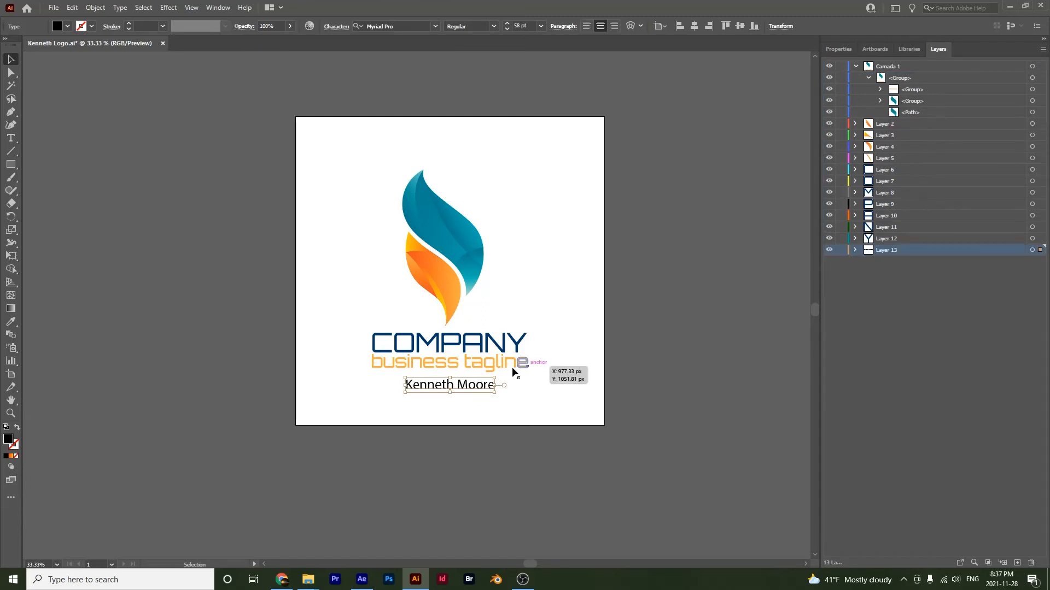
- Create outlines from the name text, expand Layer 13 and its group to show the letter paths, and deselect the artwork
right_click(466, 385)
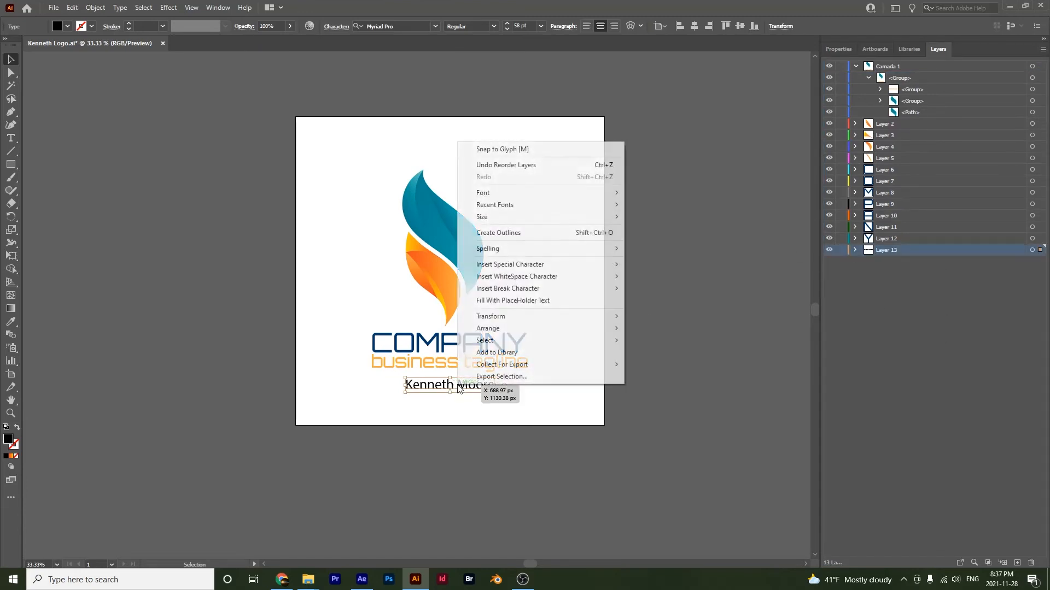
left_click(564, 234)
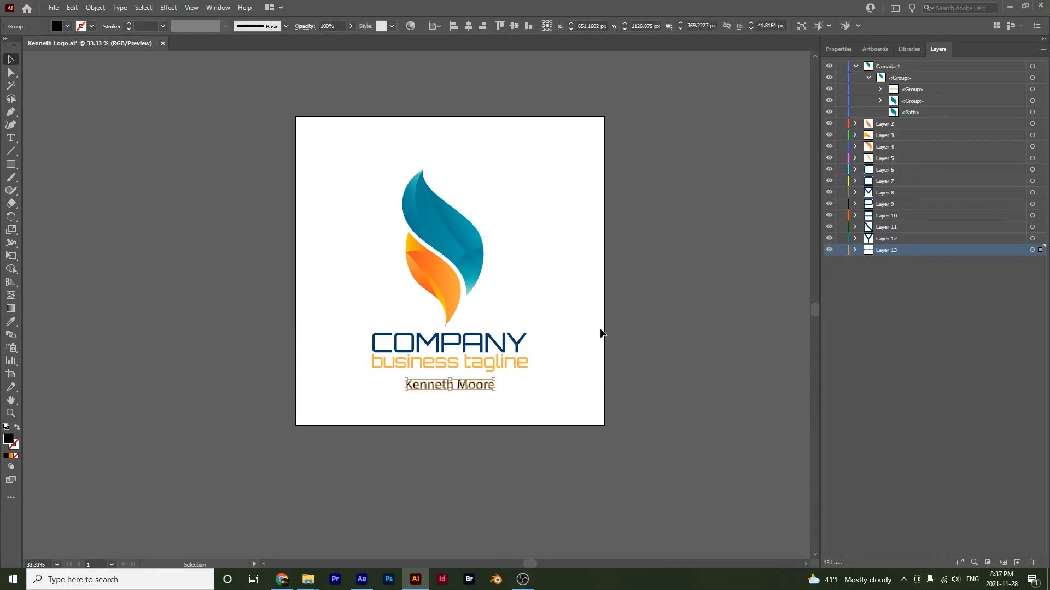
left_click(855, 251)
left_click(866, 261)
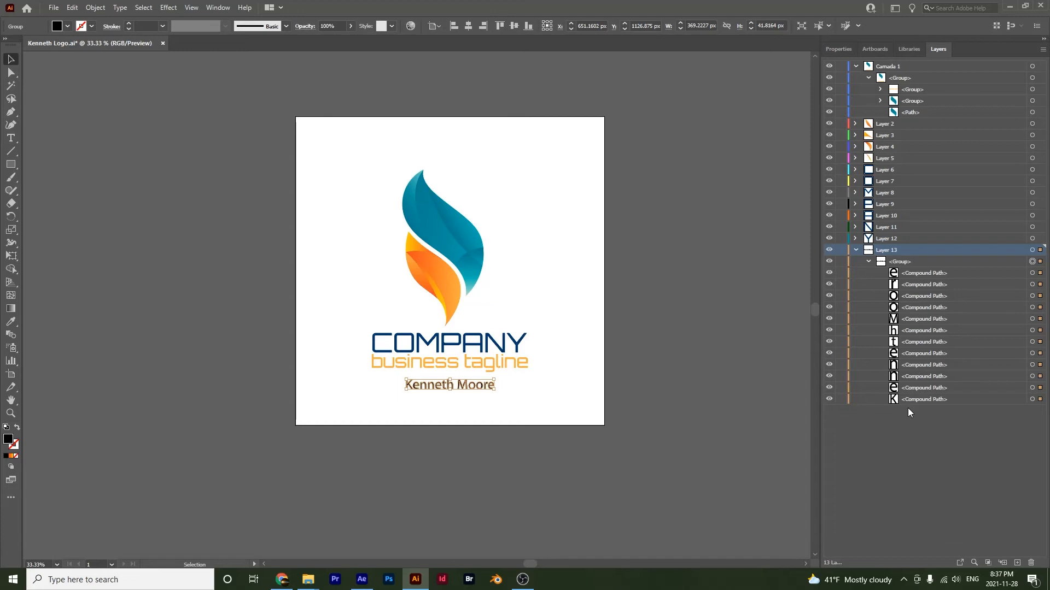
left_click(709, 410)
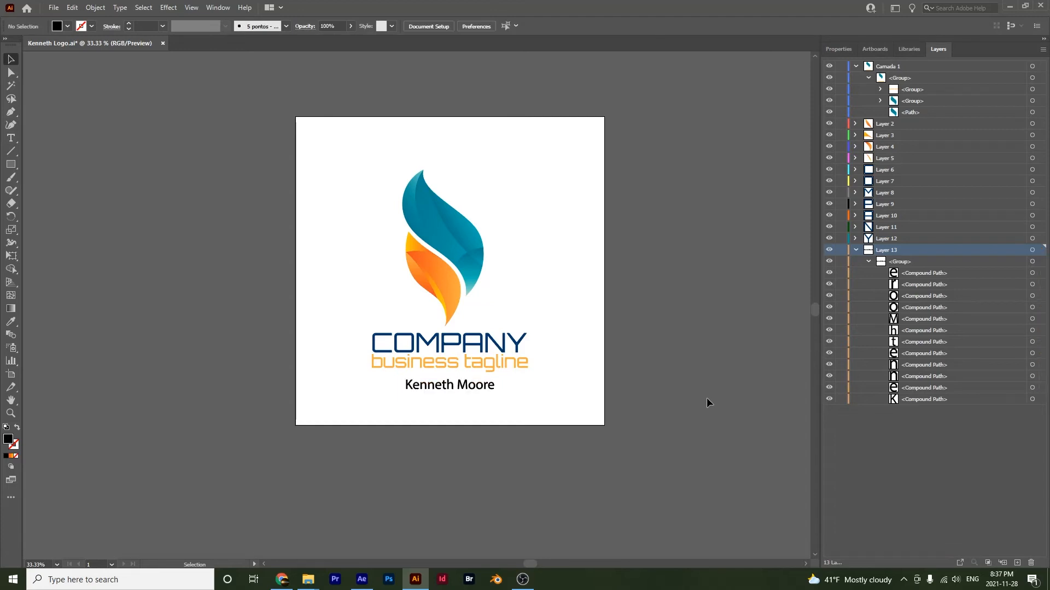
- Save the logo as an Adobe Illustrator (*.AI) file in the Pictures folder, replacing the existing file and keeping the Illustrator 2020 options
left_click(53, 7)
left_click(116, 121)
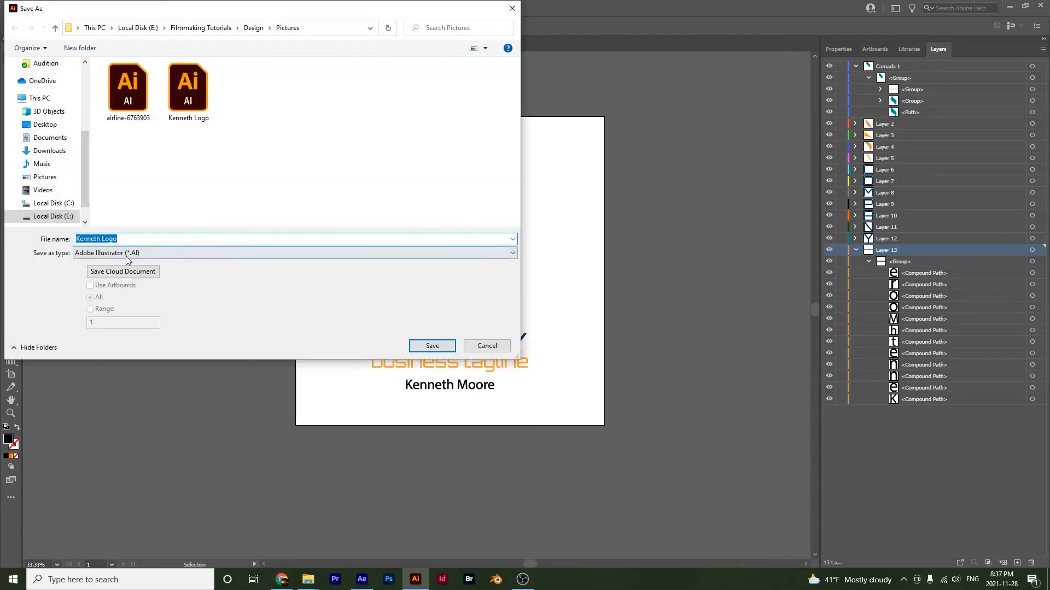
left_click(126, 253)
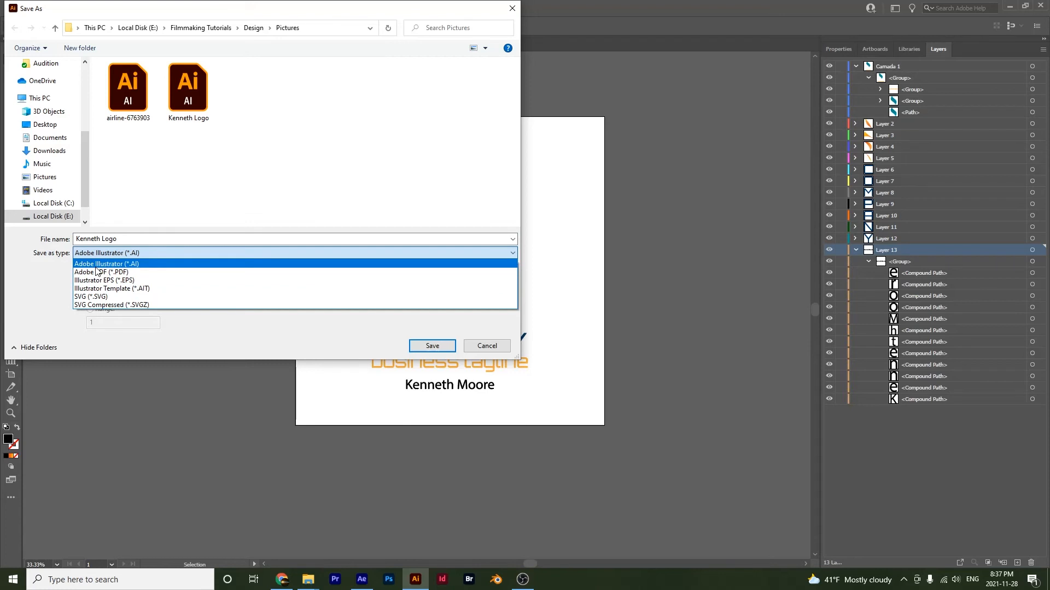
left_click(96, 267)
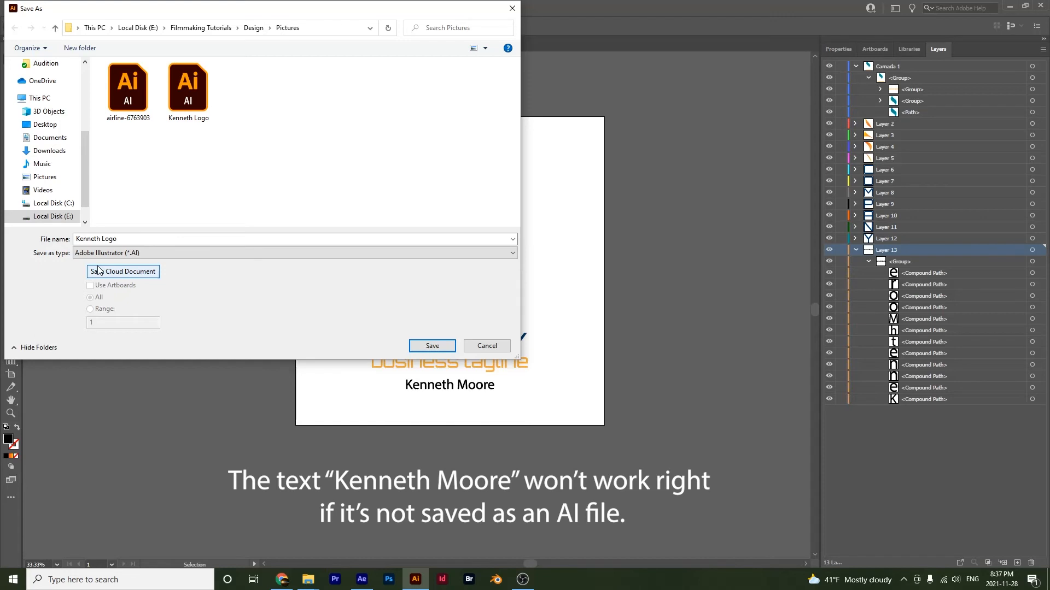
left_click(449, 346)
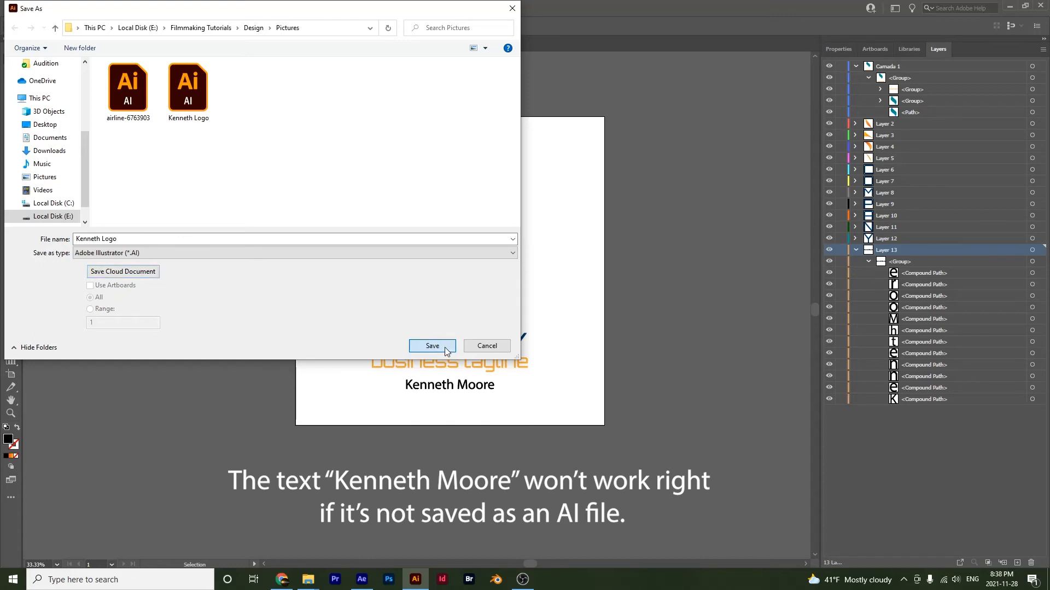
left_click(561, 330)
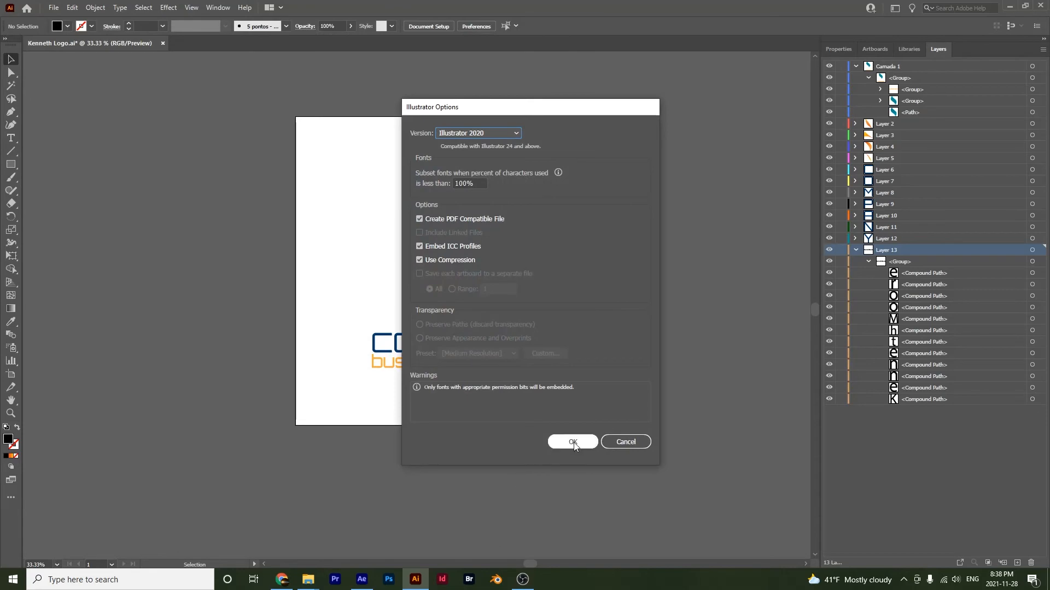
left_click(573, 441)
- Switch to After Effects, import the AI logo file as a composition, and expand its layers folder in the project
left_click(362, 579)
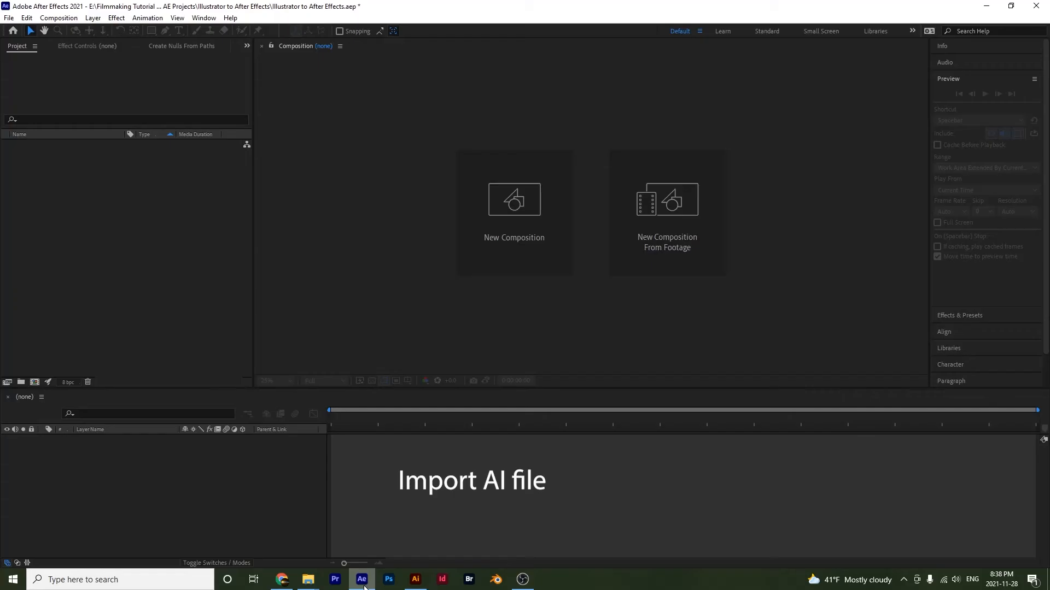
double_click(59, 173)
scroll(459, 180, "down", 5)
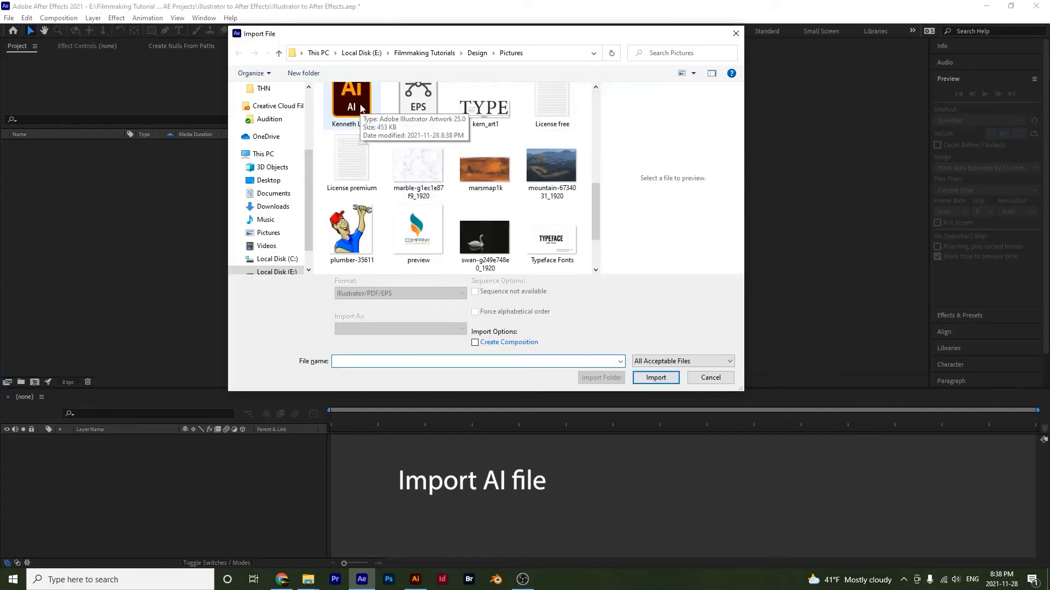
left_click(351, 112)
left_click(399, 328)
left_click(404, 348)
left_click(656, 377)
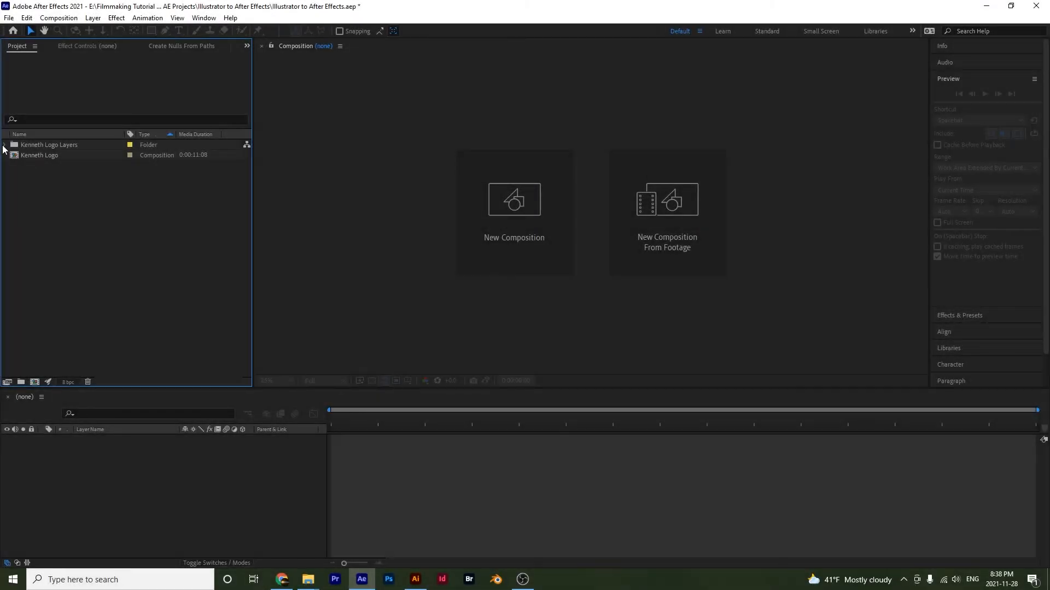
left_click(5, 145)
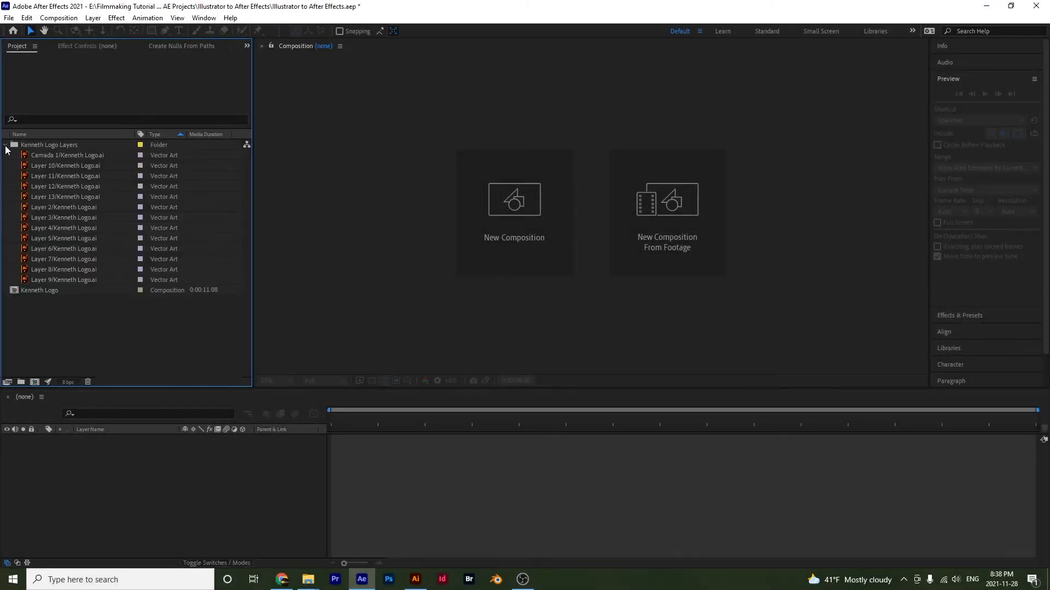
- Preview the imported layer files in the logo layers folder one after another to examine which logo part each contains
left_click(32, 155)
left_click(38, 165)
left_click(37, 173)
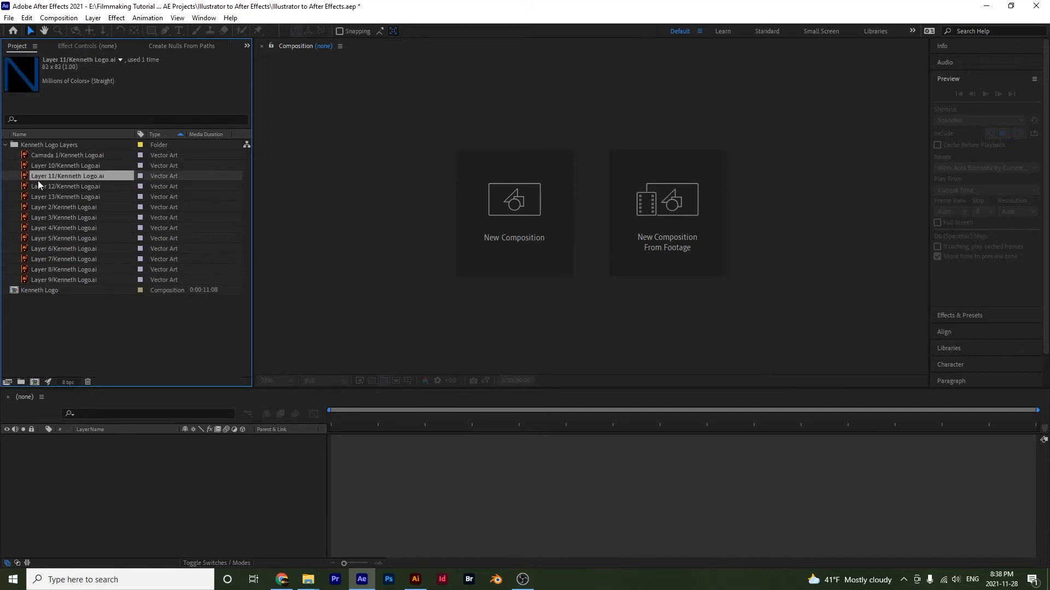
left_click(38, 187)
left_click(41, 199)
left_click(44, 208)
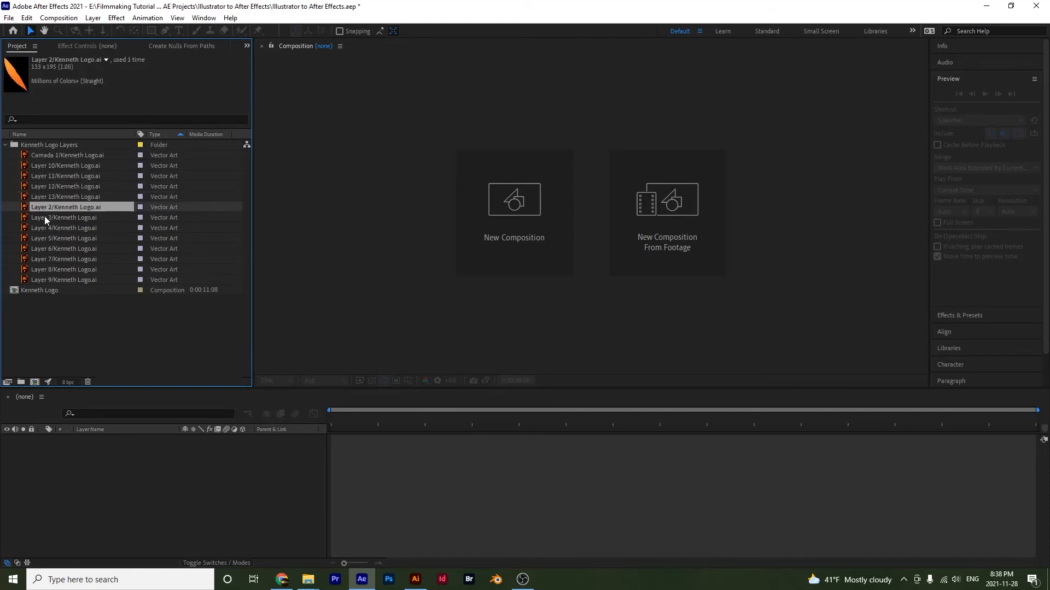
left_click(44, 218)
left_click(44, 228)
left_click(45, 238)
left_click(52, 249)
left_click(53, 259)
left_click(52, 268)
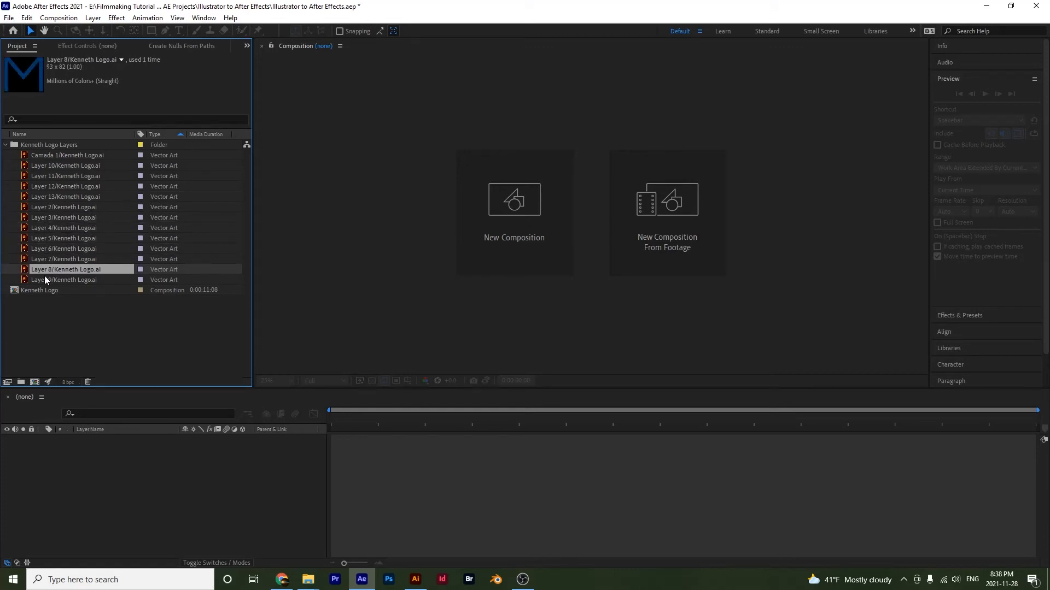
left_click(44, 279)
left_click(51, 249)
left_click(54, 229)
left_click(59, 209)
left_click(60, 196)
left_click(61, 187)
left_click(62, 175)
left_click(52, 165)
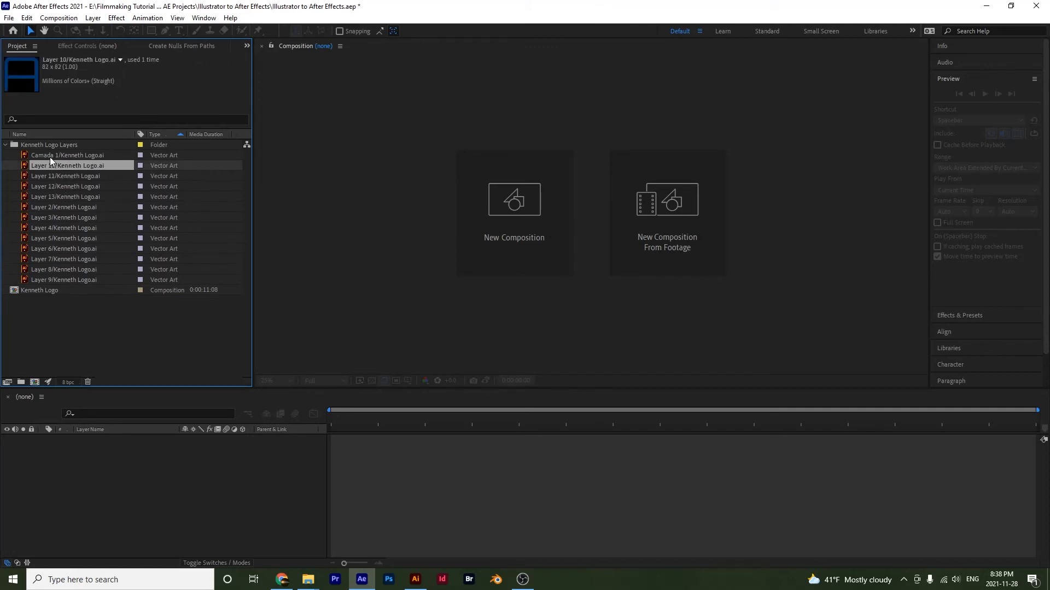
left_click(47, 157)
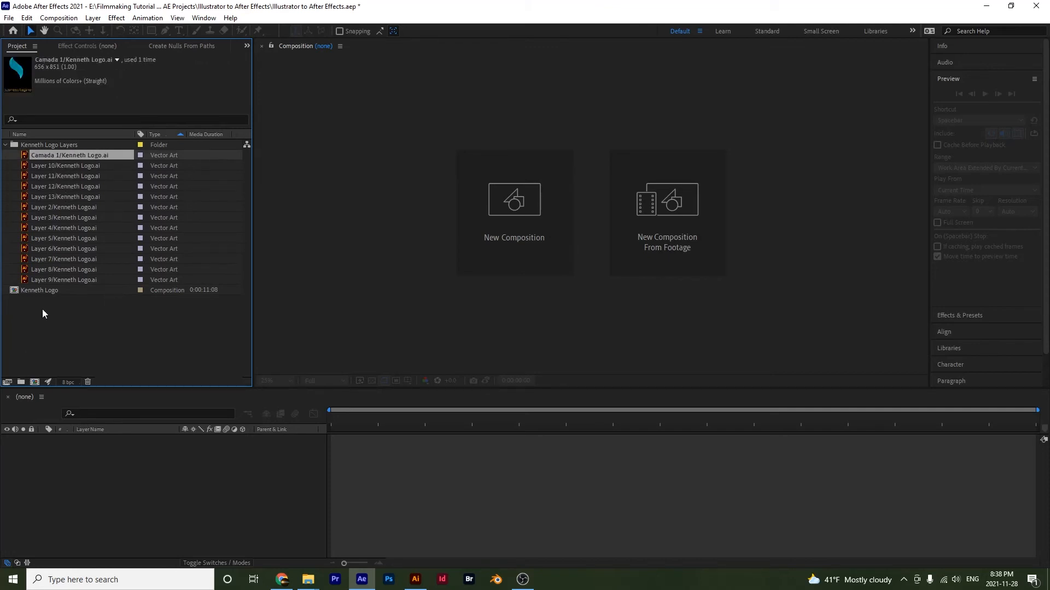
- Open the imported logo composition with a taller timeline that fits all its layers, and inspect Layer 13's properties and artwork
double_click(28, 290)
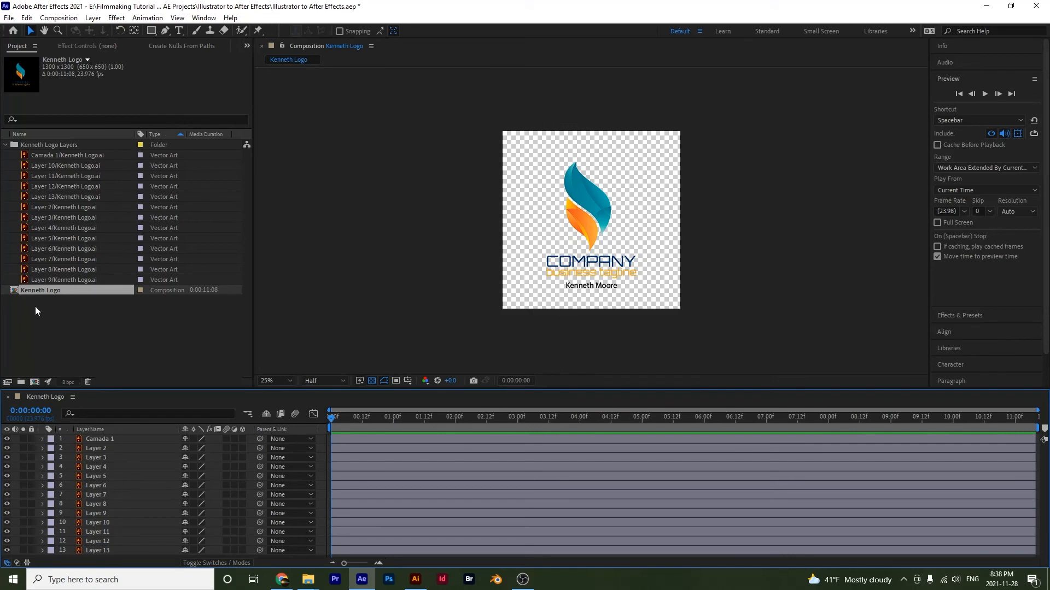
left_click_drag(268, 390, 267, 346)
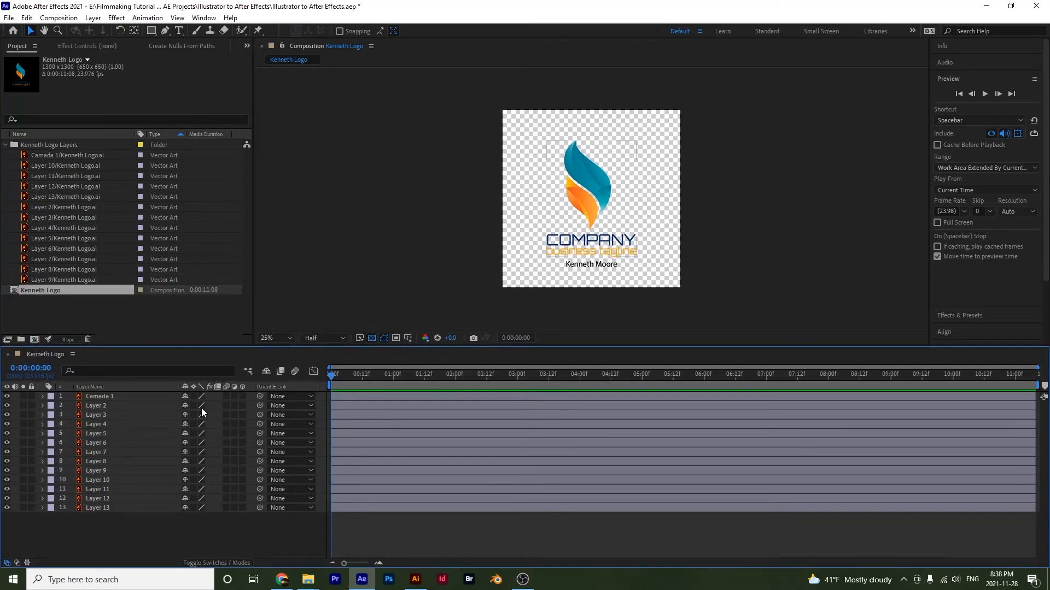
left_click(88, 509)
left_click(42, 508)
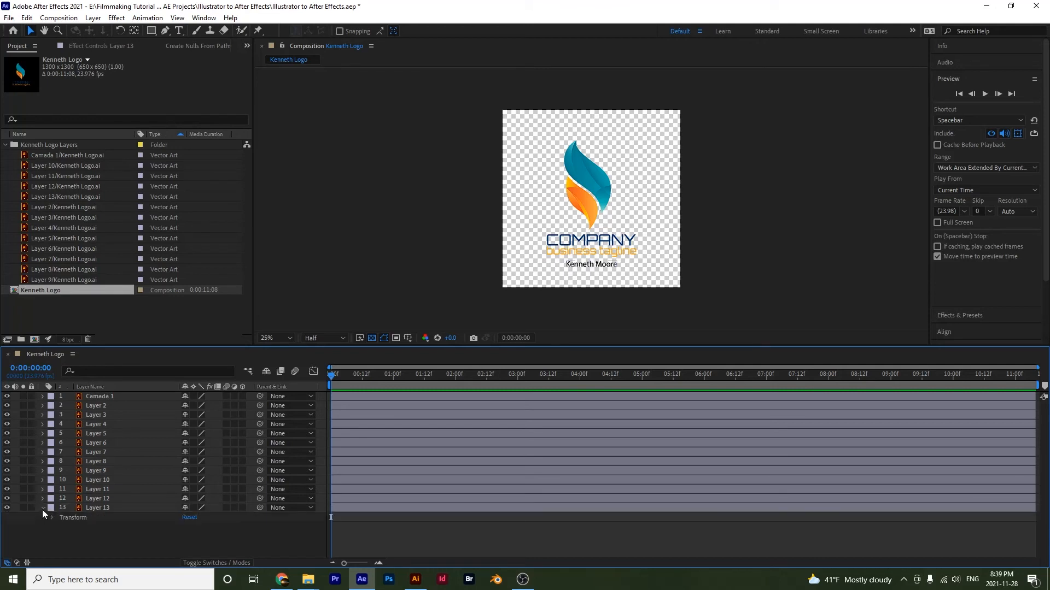
left_click(42, 508)
left_click(100, 507)
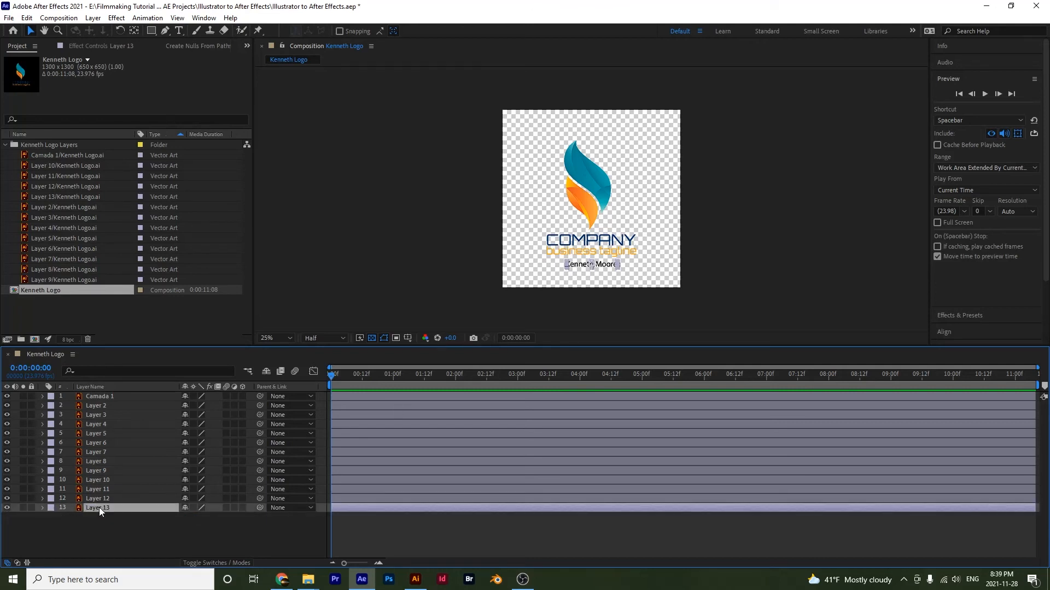
left_click(147, 545)
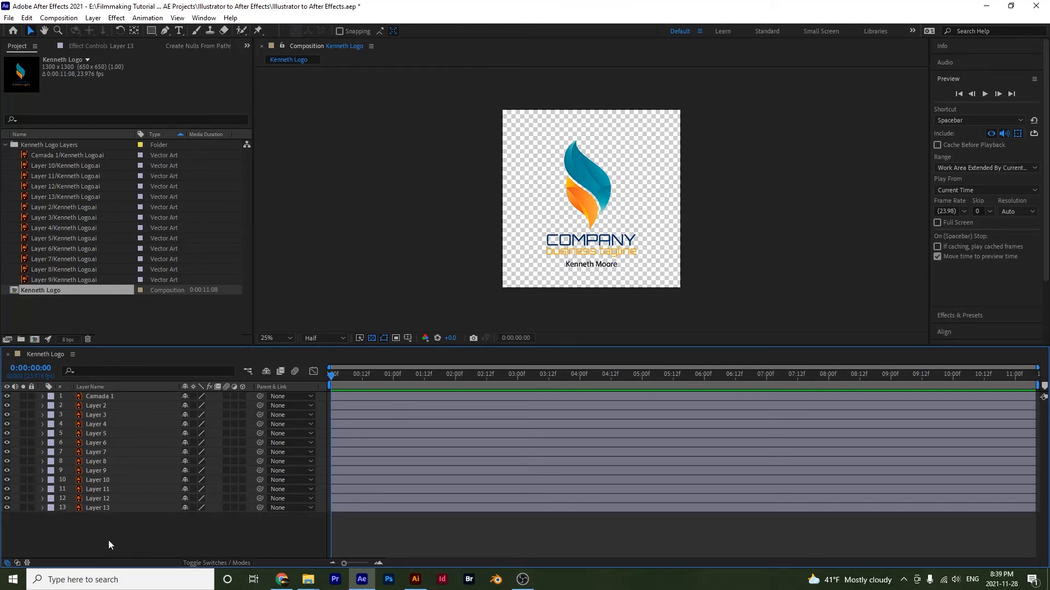
- Select all layers from Camada 1 to Layer 13 and create shapes from the vector layers
left_click_drag(123, 545, 101, 398)
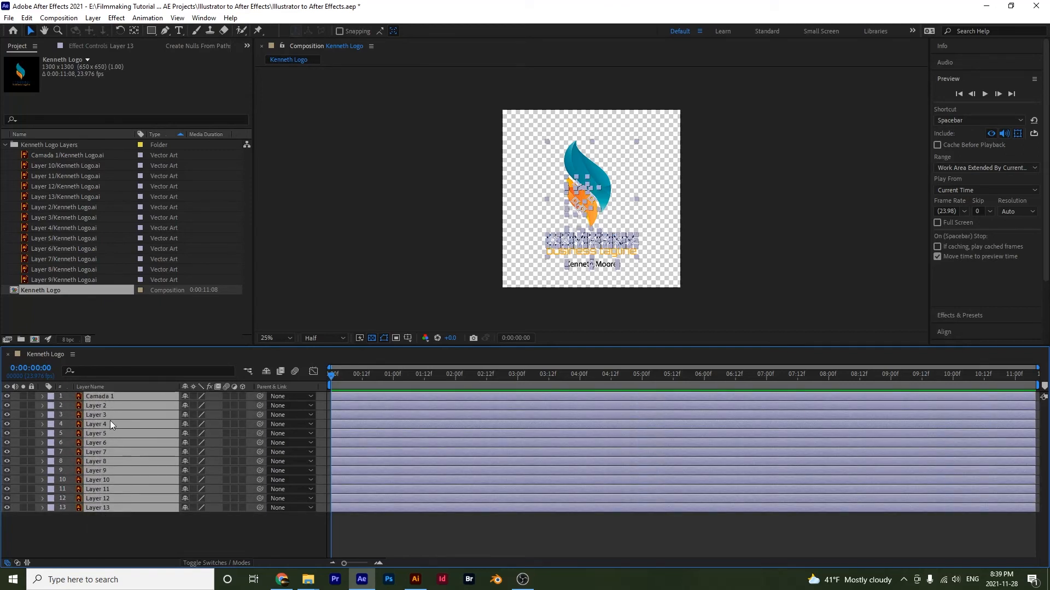
right_click(132, 417)
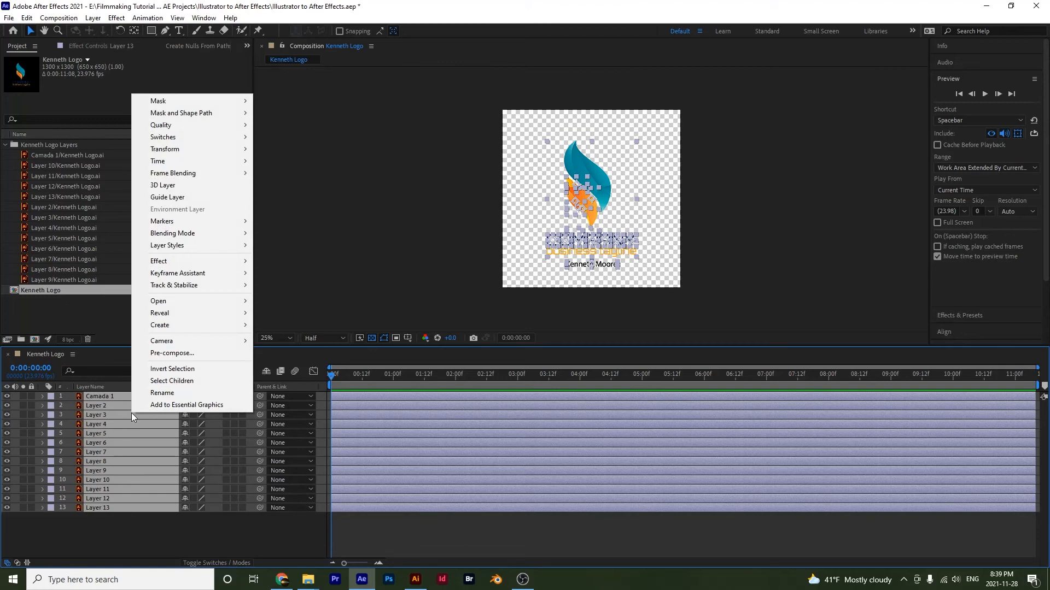
mouse_move(206, 327)
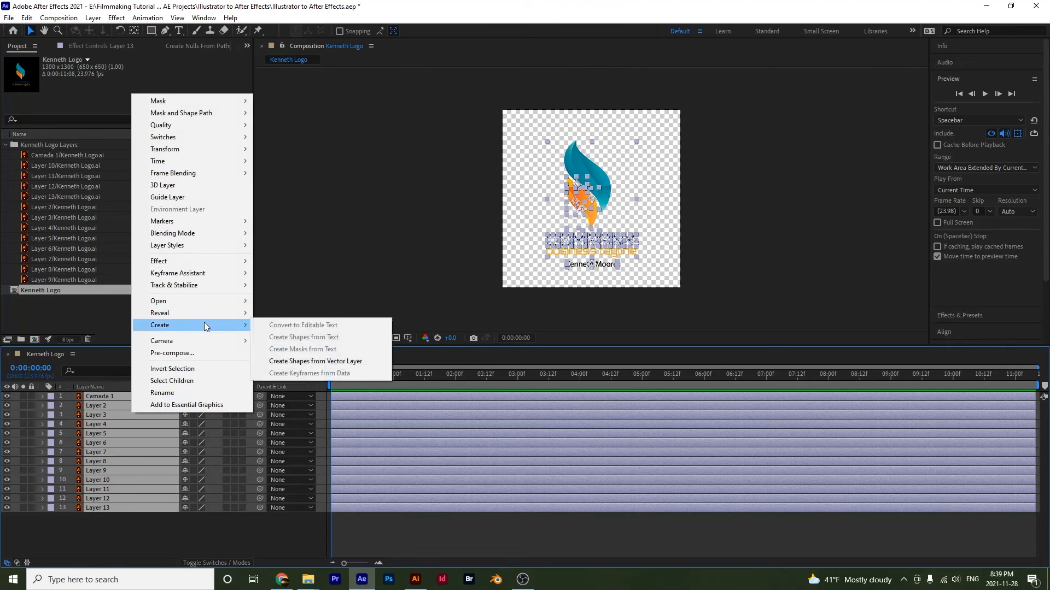
left_click(343, 363)
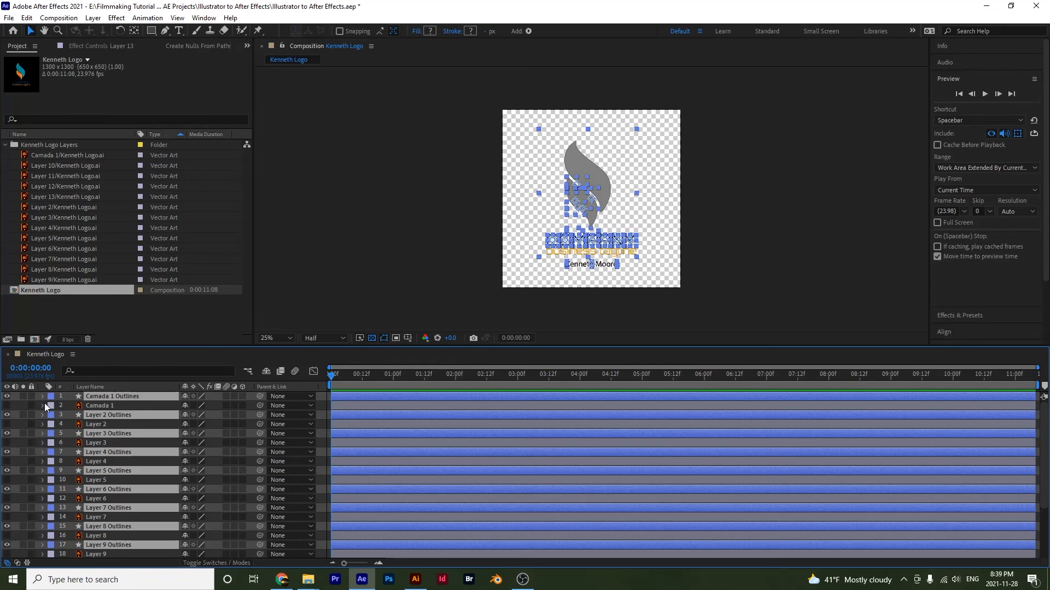
- Examine the path, fill and transform properties in Group 1 of Layer 2 Outlines and compare them with the original Layer 2
left_click(106, 405)
left_click(103, 395)
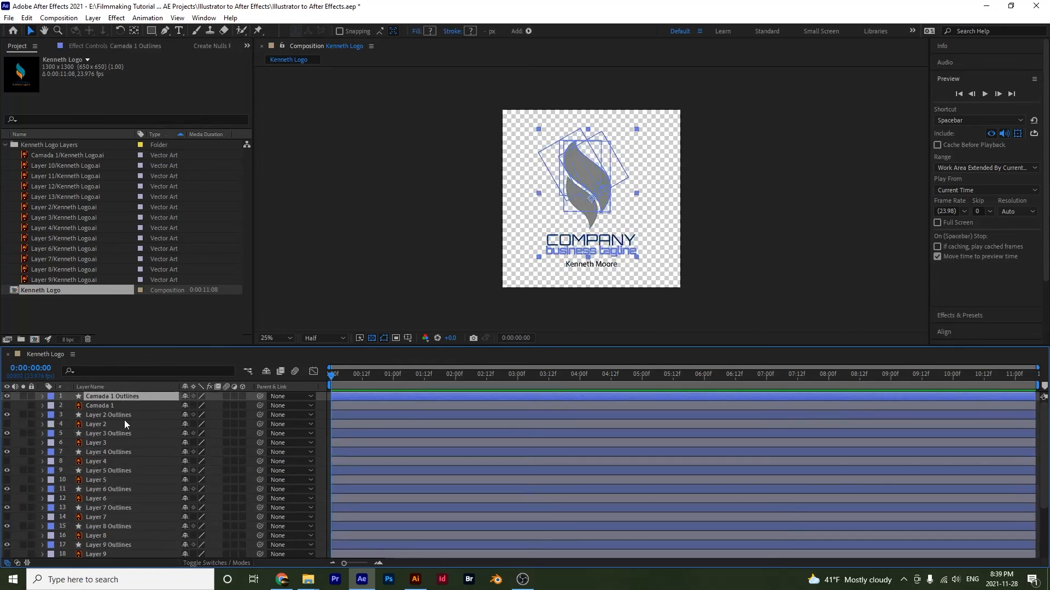
left_click(126, 415)
left_click(42, 415)
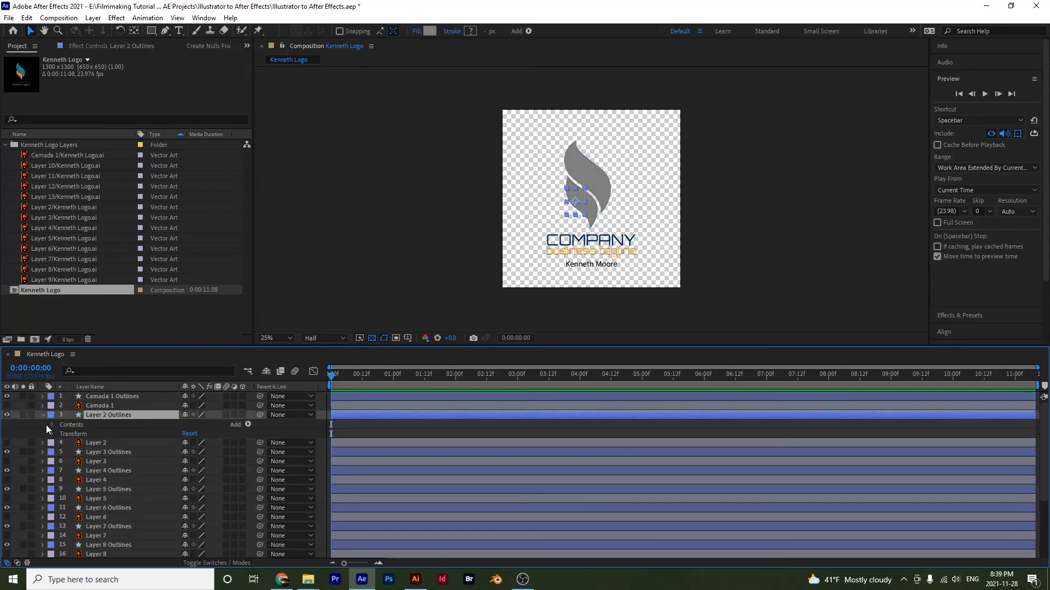
left_click(51, 424)
left_click(61, 434)
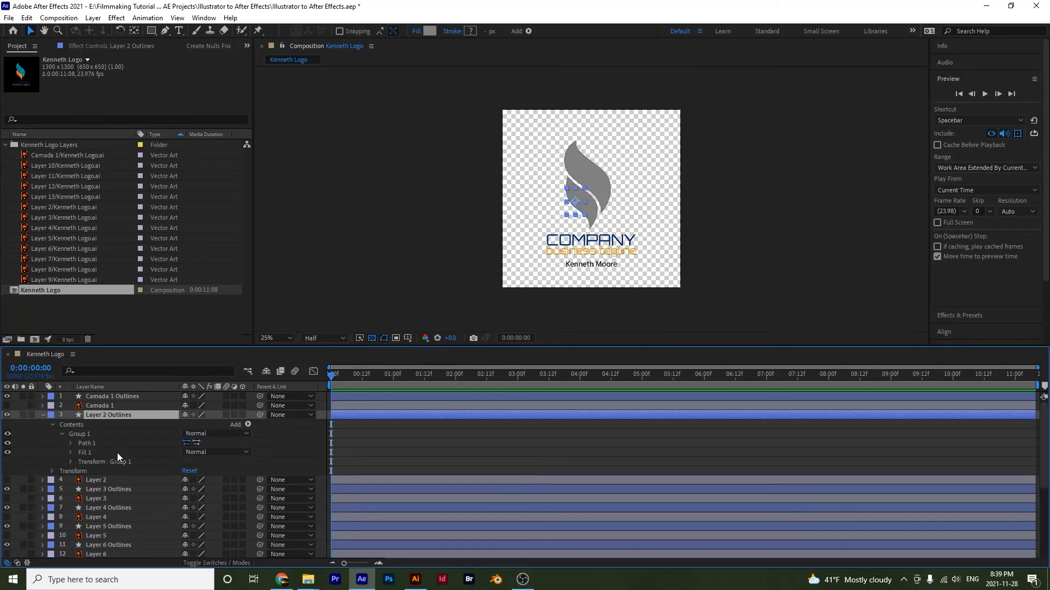
left_click(42, 480)
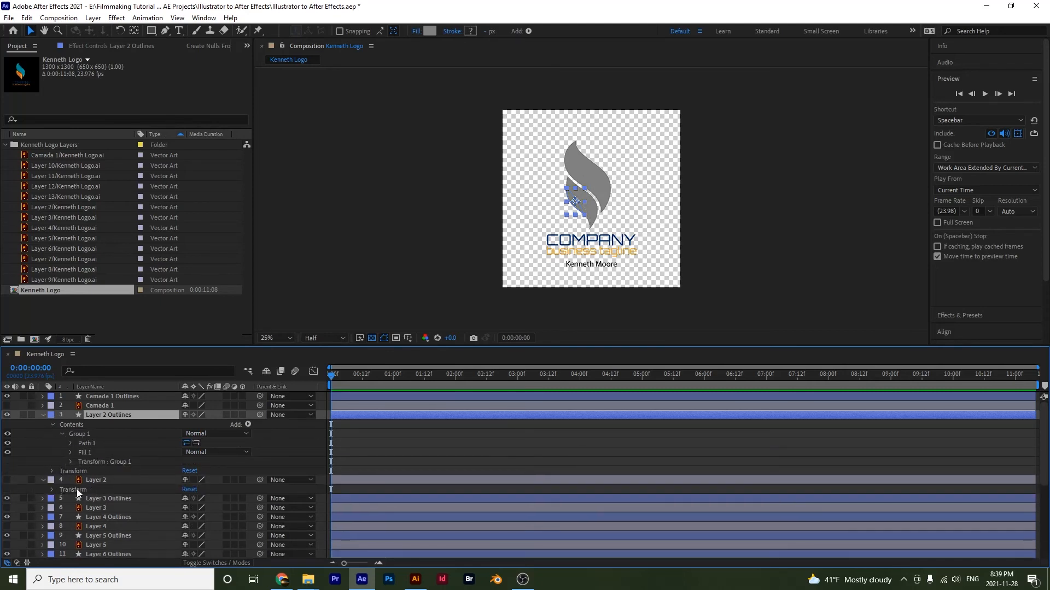
left_click(42, 480)
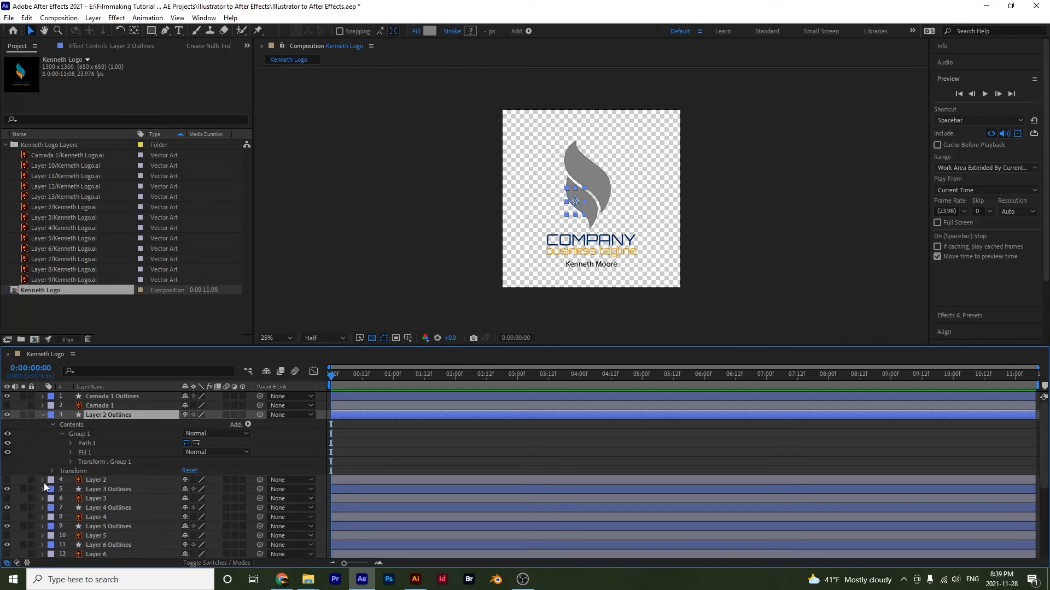
left_click(61, 434)
left_click(41, 415)
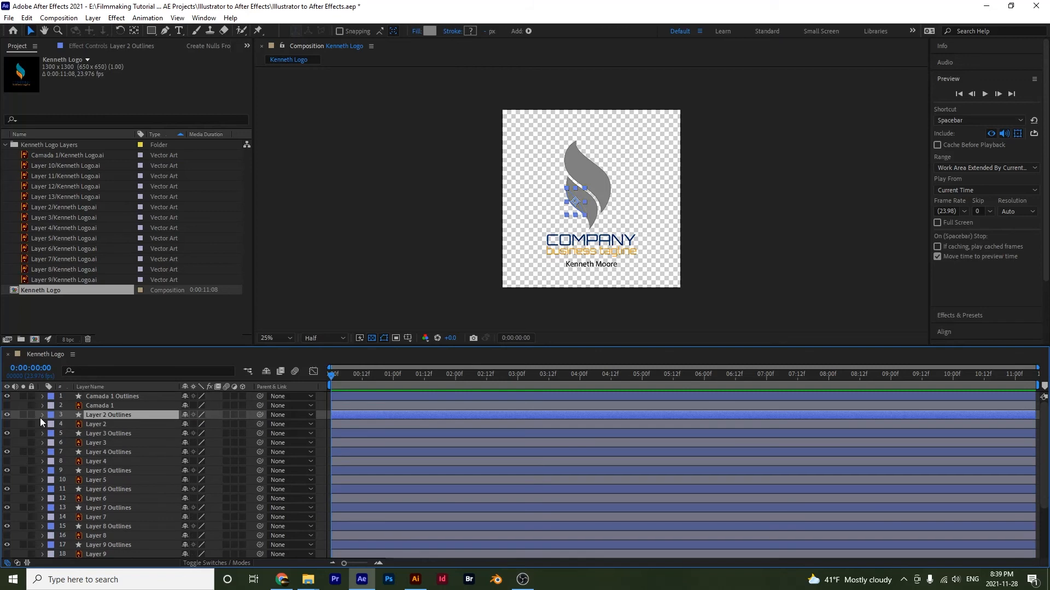
- Expand the contents of Layer 13 Outlines and examine how its groups correspond to the letters of the name text
scroll(117, 445, "down", 4)
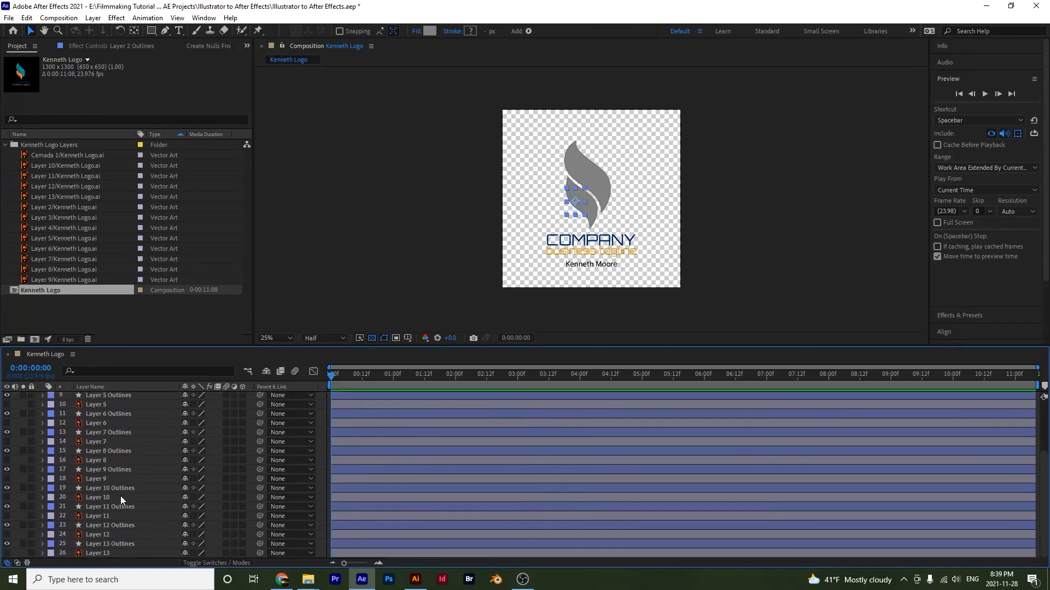
left_click(106, 551)
left_click(106, 543)
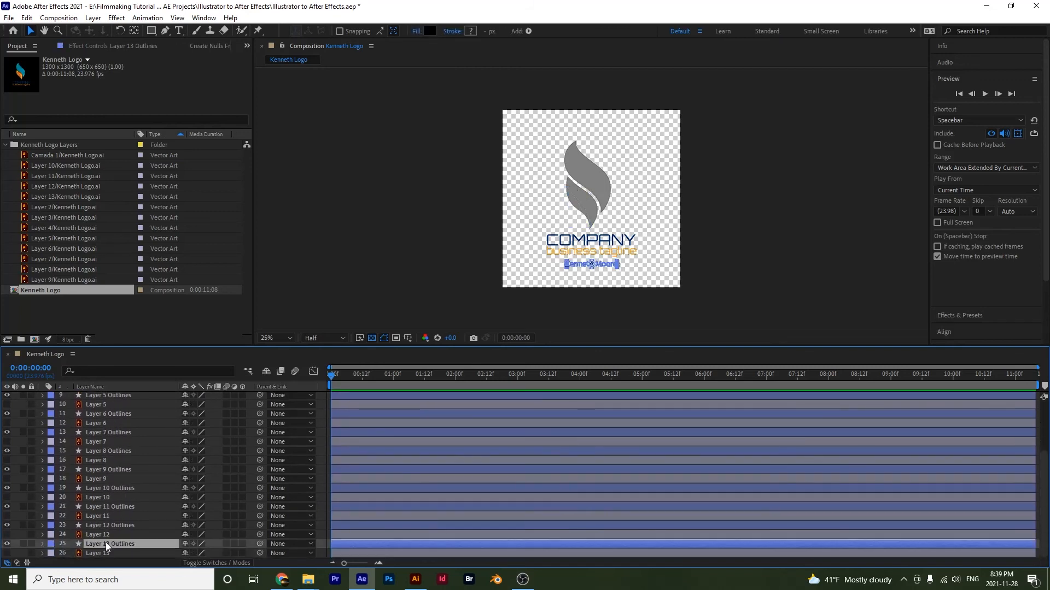
left_click(42, 544)
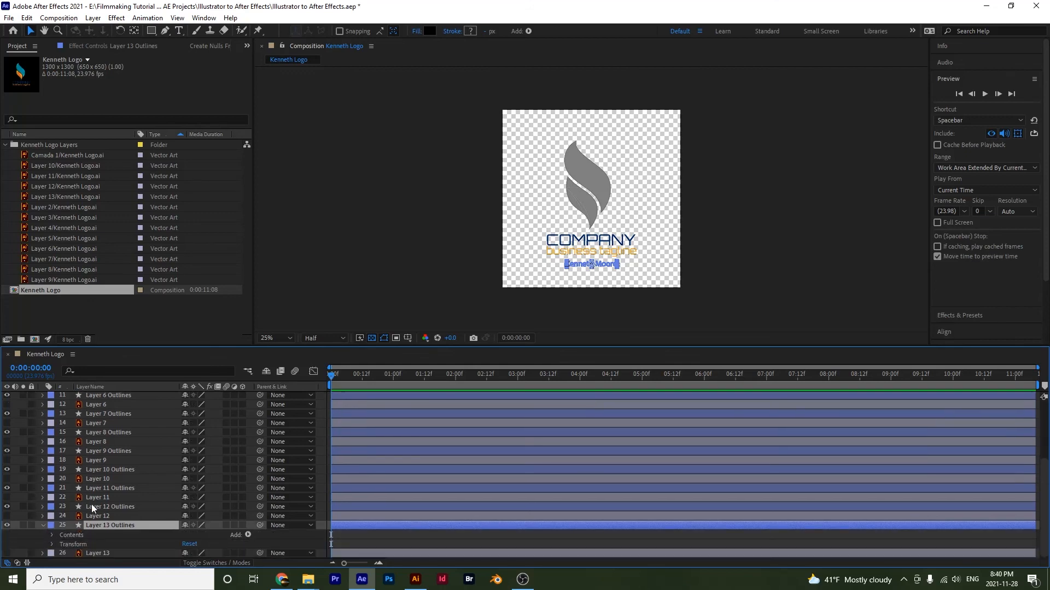
left_click(53, 535)
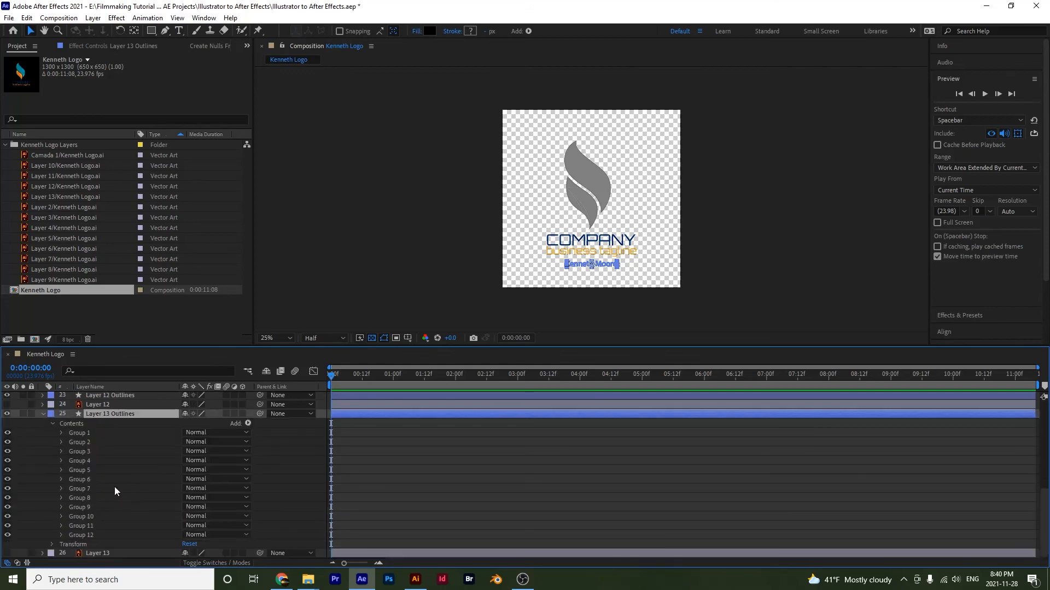
scroll(591, 275, "up", 6)
key("h")
left_click_drag(549, 316, 584, 110)
left_click_drag(544, 231, 501, 109)
key("v")
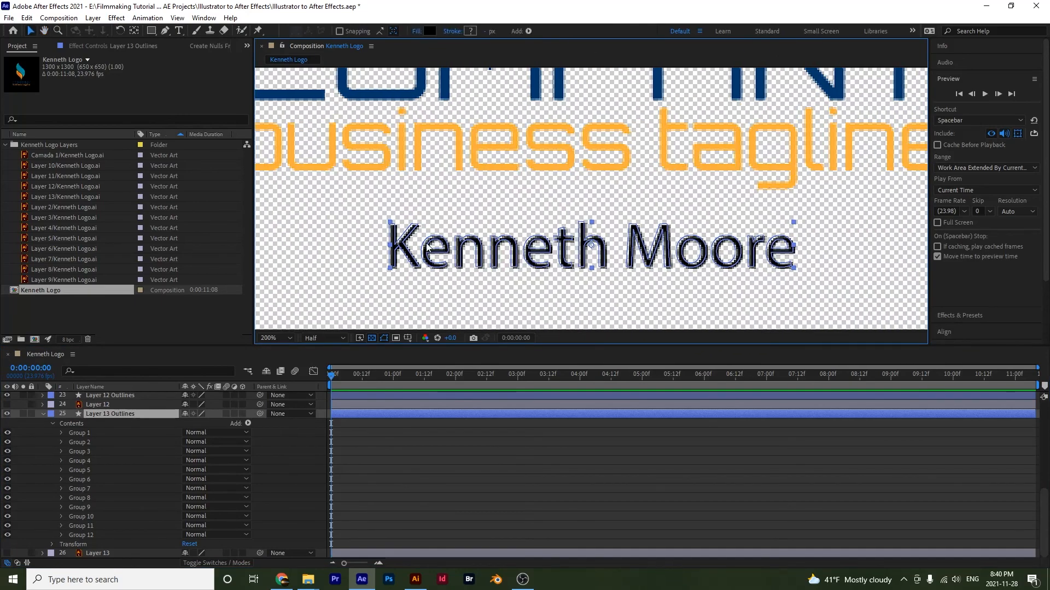
left_click(69, 462)
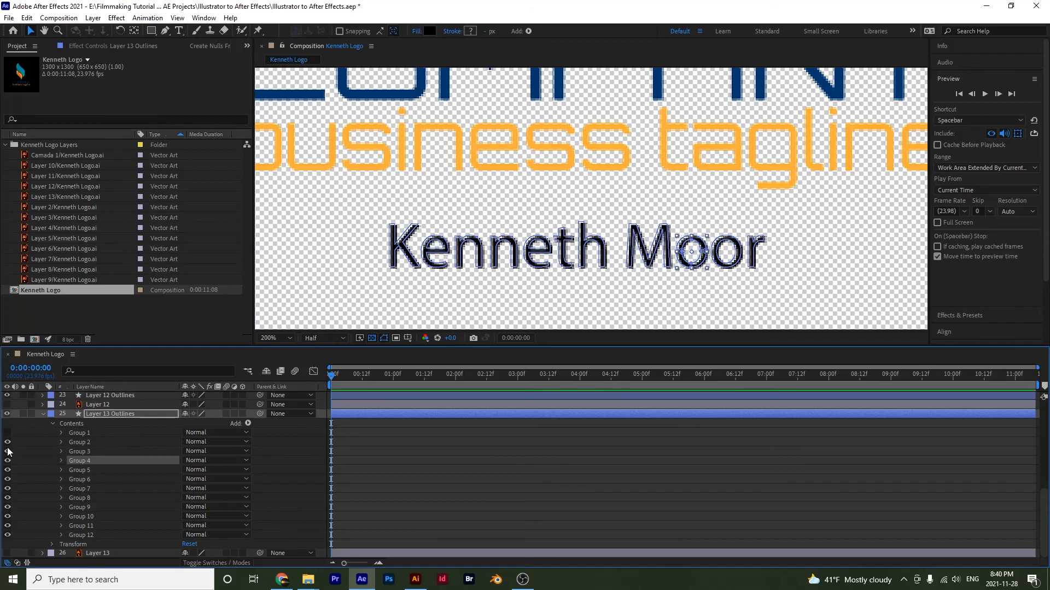
left_click(61, 461)
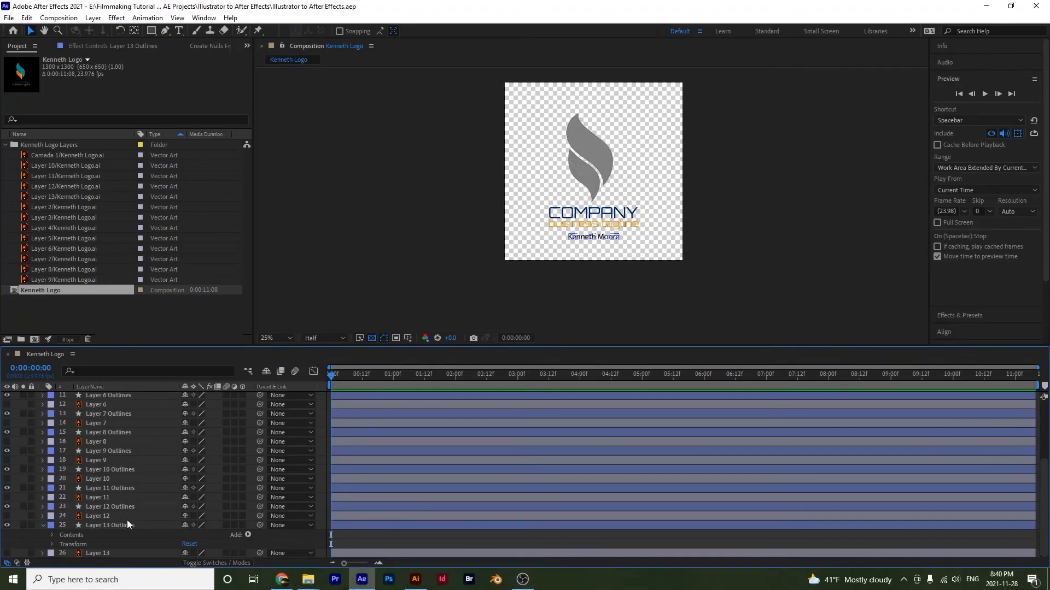
- Collapse the expanded properties of all timeline layers and deselect everything
key("ctrl+a")
key("l")
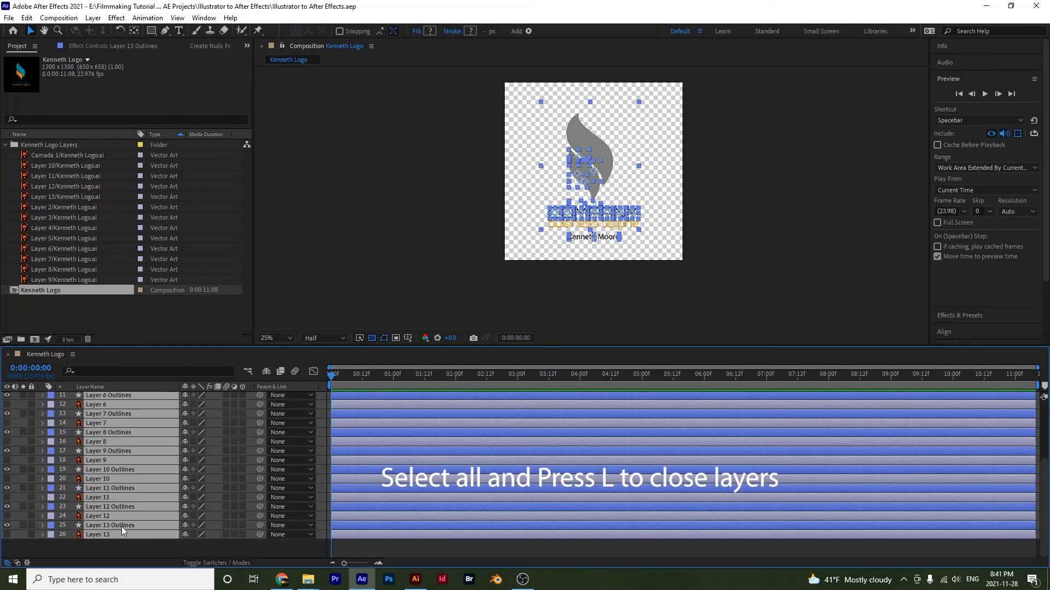
key("ctrl+shift+a")
scroll(107, 468, "up", 4)
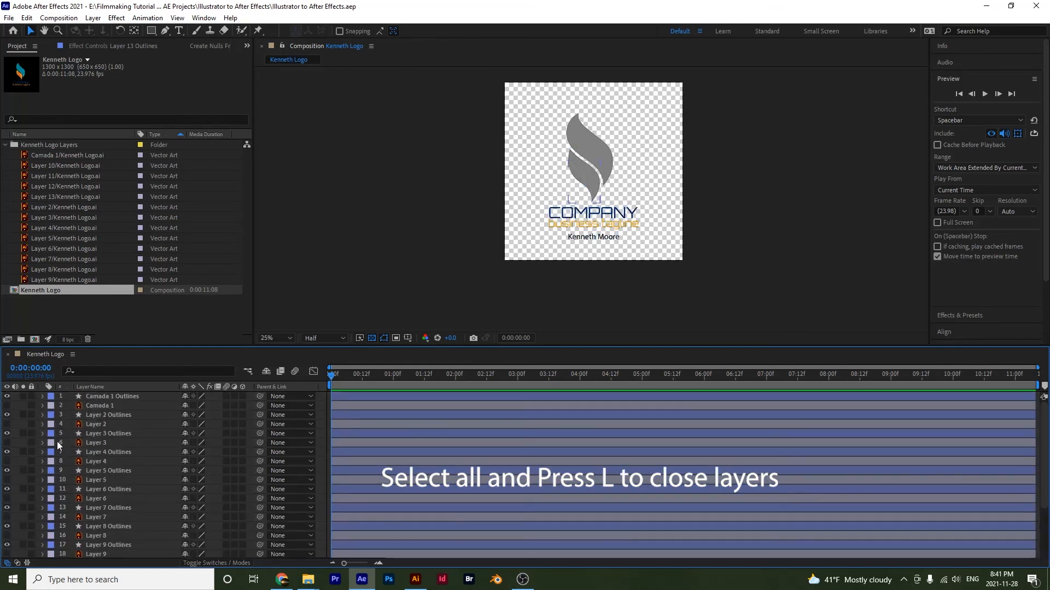
- Select all the Outlines layers from Camada 1 Outlines to Layer 13 Outlines and move them below the original Layer 13
left_click(110, 393)
left_click(113, 415, "ctrl")
left_click(108, 433, "ctrl")
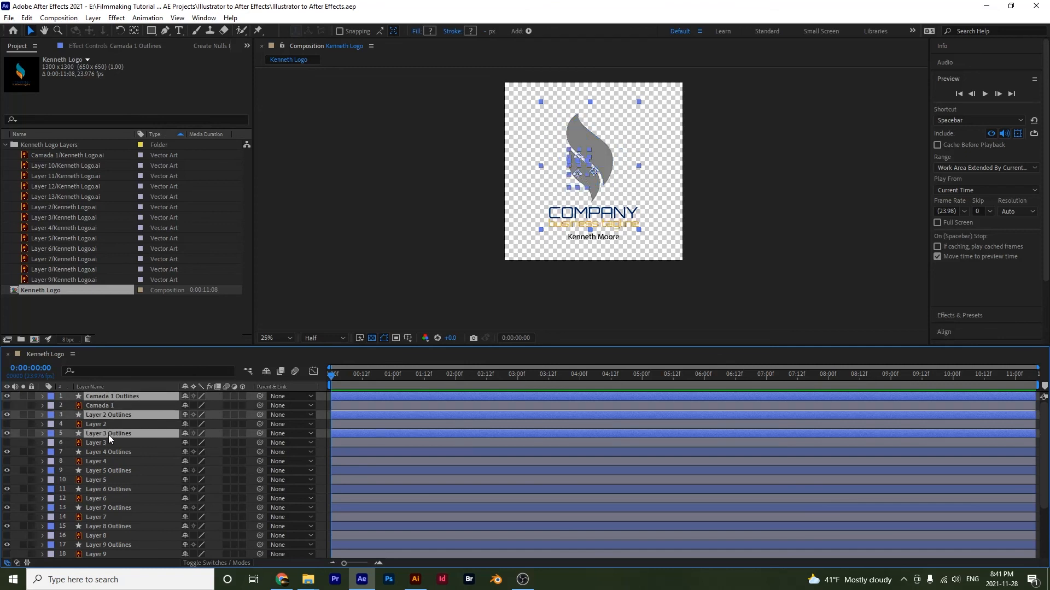
left_click(110, 452, "ctrl")
left_click(113, 471, "ctrl")
left_click(114, 489, "ctrl")
left_click(117, 507, "ctrl")
left_click(122, 526, "ctrl")
left_click(129, 544, "ctrl")
scroll(128, 538, "down", 3)
left_click(117, 488, "ctrl")
left_click(115, 508, "ctrl")
left_click(111, 526, "ctrl")
left_click(106, 545, "ctrl")
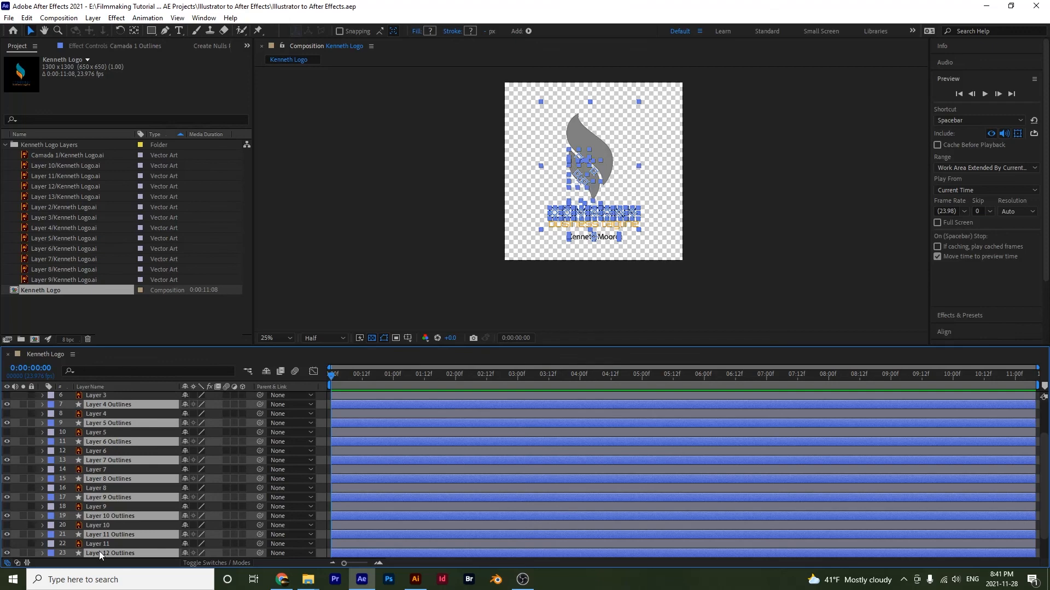
scroll(100, 551, "down", 3)
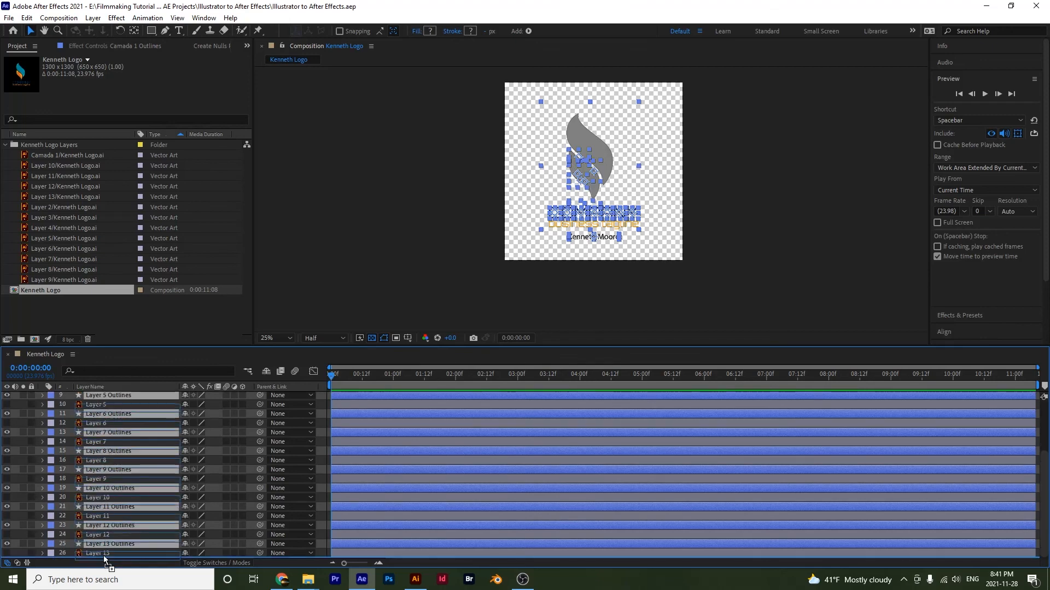
left_click_drag(103, 548, 103, 555)
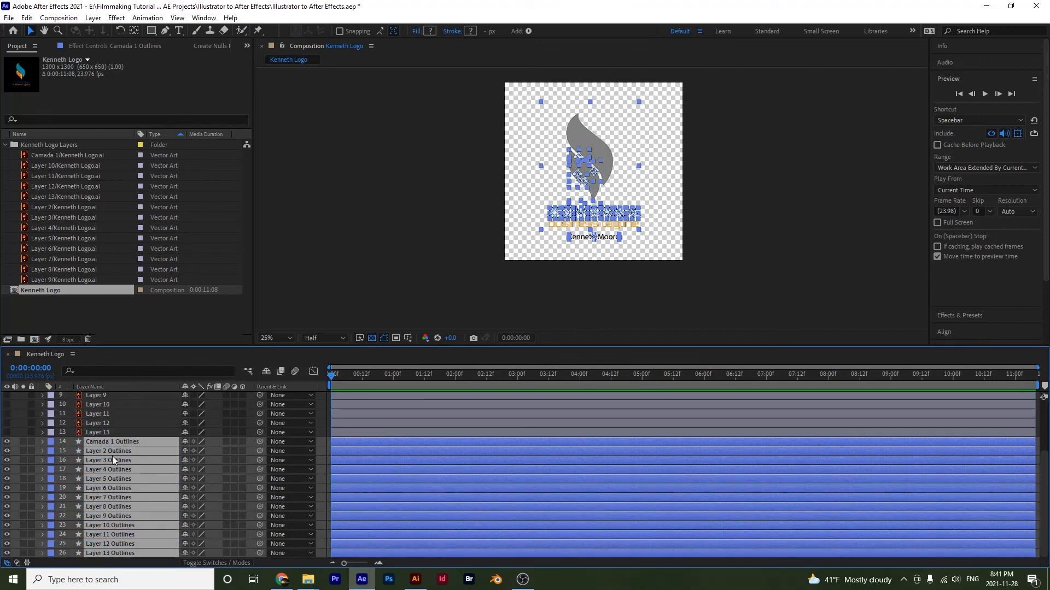
- Mark the original AI layers from Camada 1 to Layer 13 as shy and hide all shy layers in the timeline
scroll(104, 487, "up", 8)
left_click(94, 506)
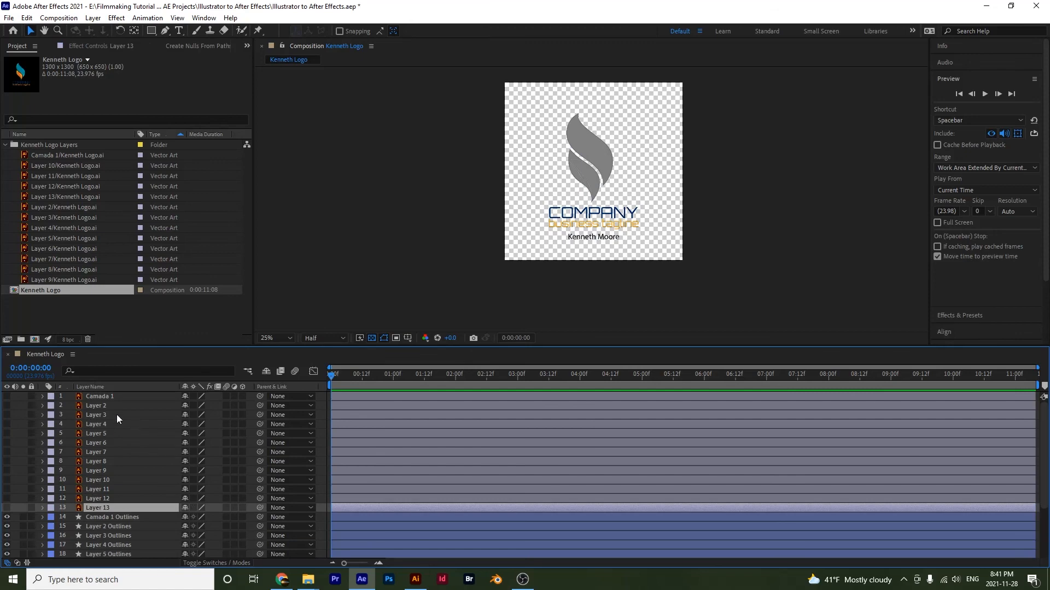
left_click(97, 397, "shift")
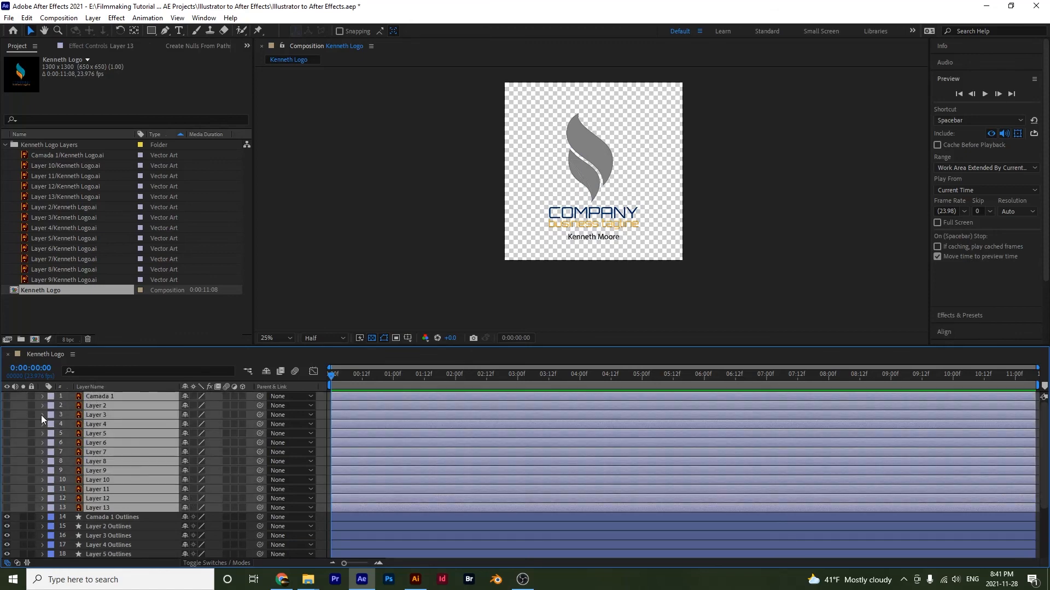
left_click(185, 396)
left_click(266, 372)
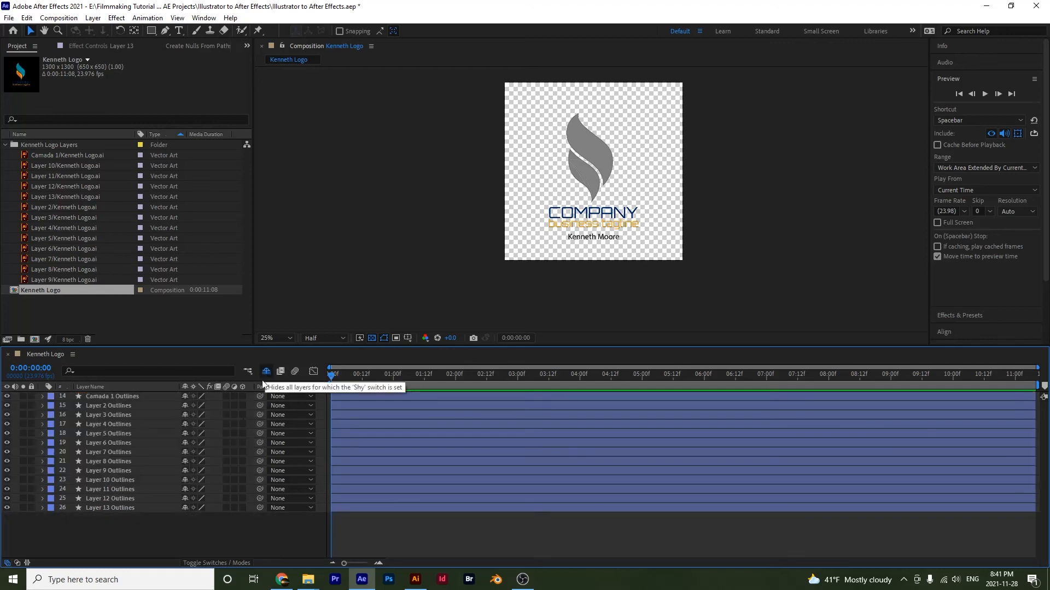